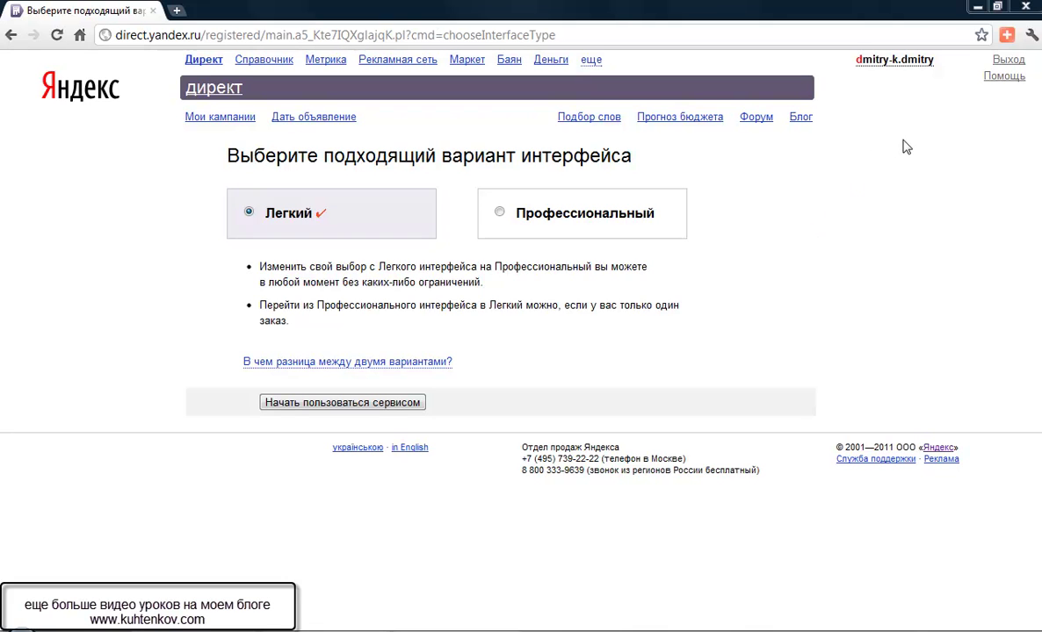
# - Open Мои кампании in Direct and start using the service with the Профессиональный interface
pyautogui.click(913, 65)
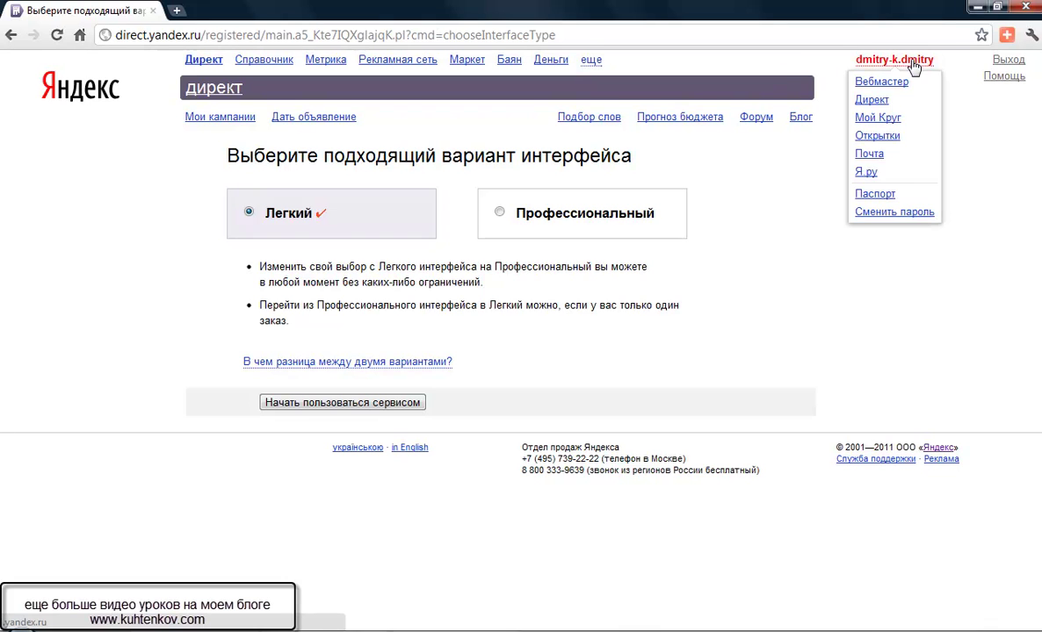
pyautogui.click(872, 101)
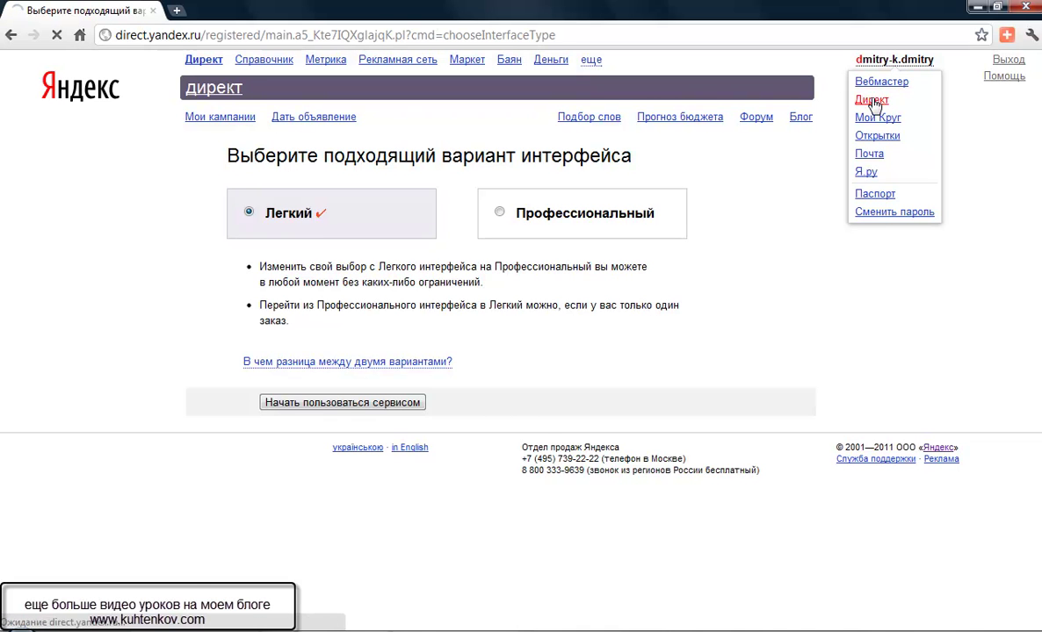
pyautogui.click(589, 60)
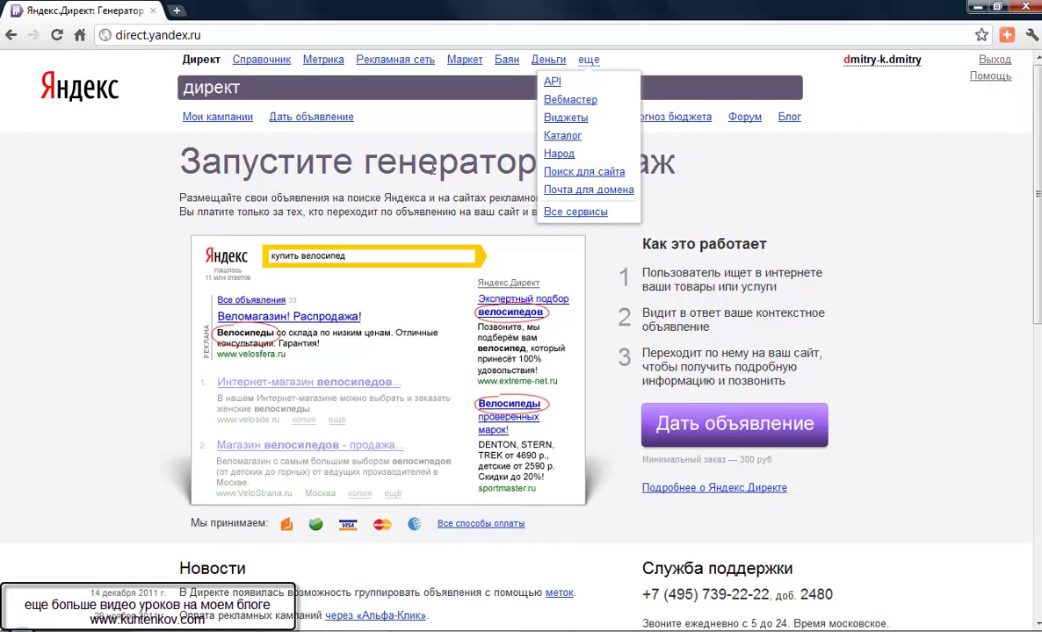
pyautogui.click(233, 119)
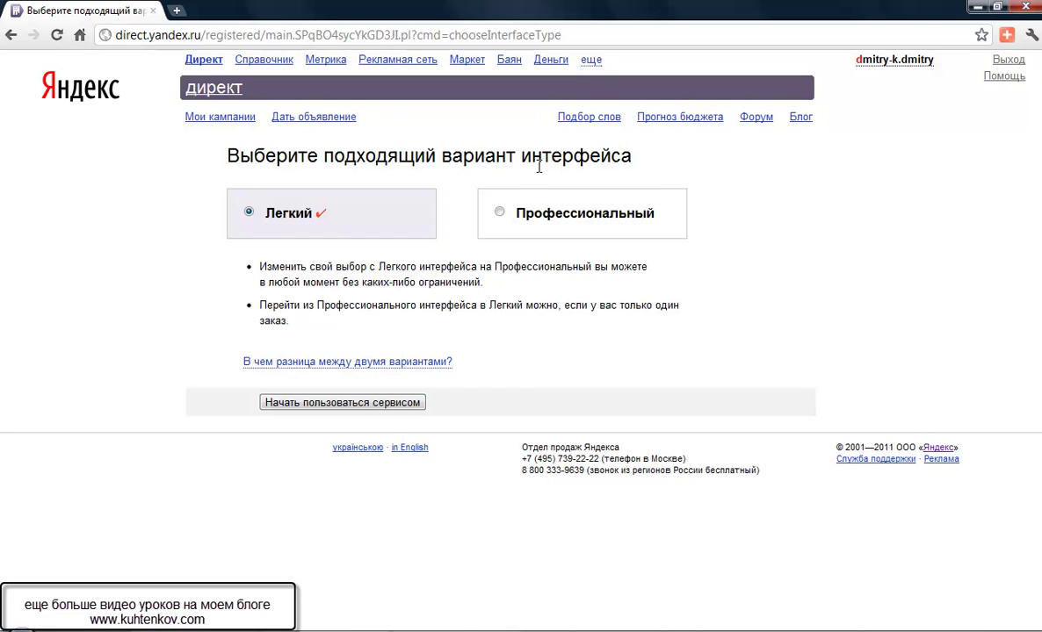
pyautogui.click(500, 214)
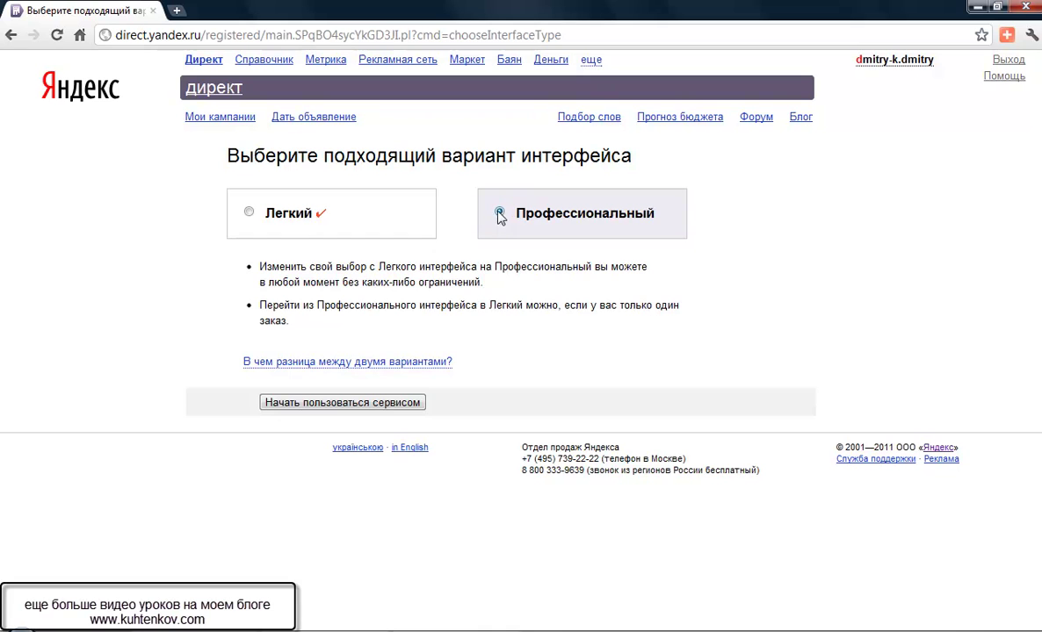
pyautogui.click(349, 404)
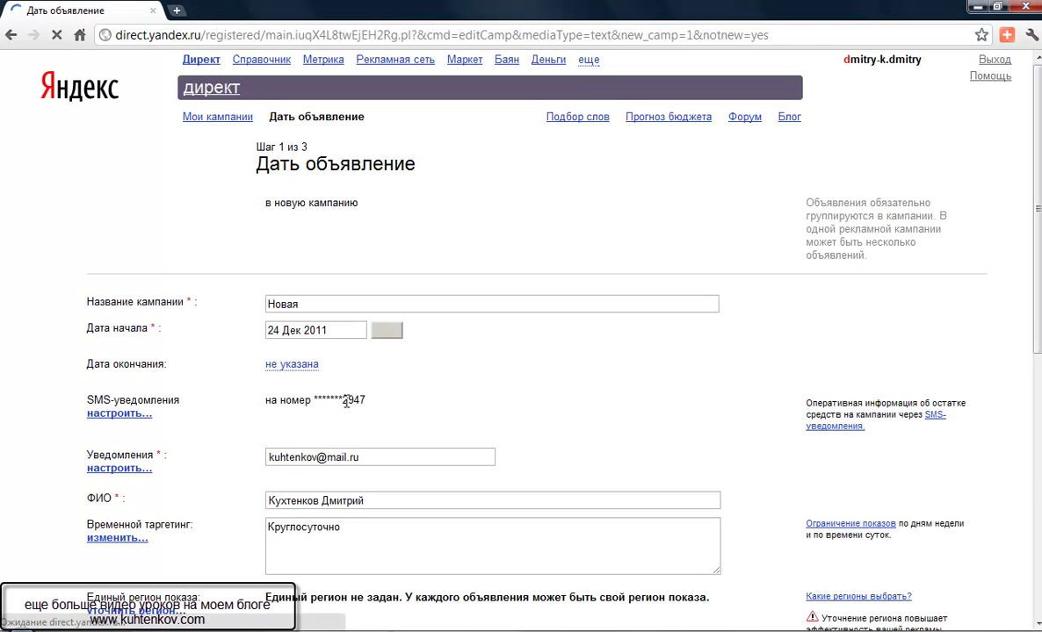
# - Replace the new campaign's name with "Лучшая компания"
pyautogui.scroll(-1, 356, 352)
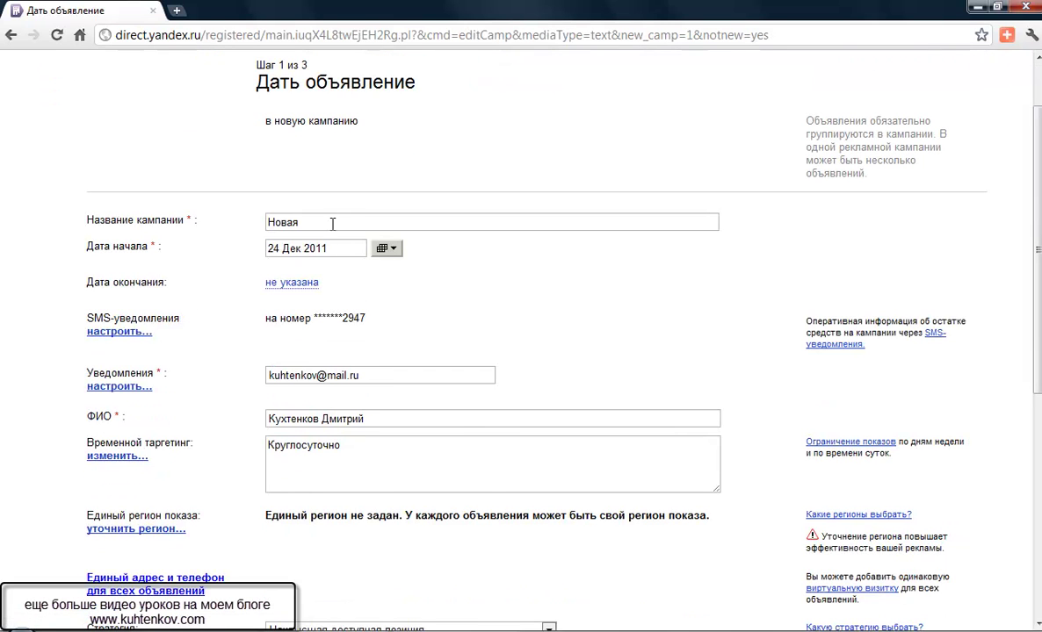
pyautogui.moveTo(309, 223); pyautogui.dragTo(267, 224)
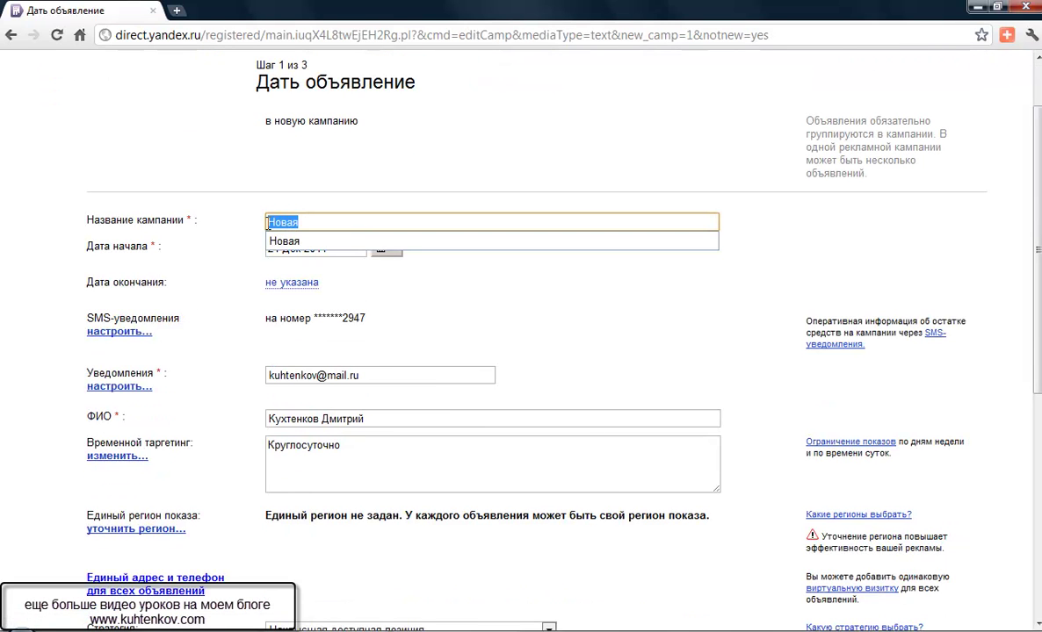
pyautogui.press('BackSpace')
pyautogui.press('Escape')
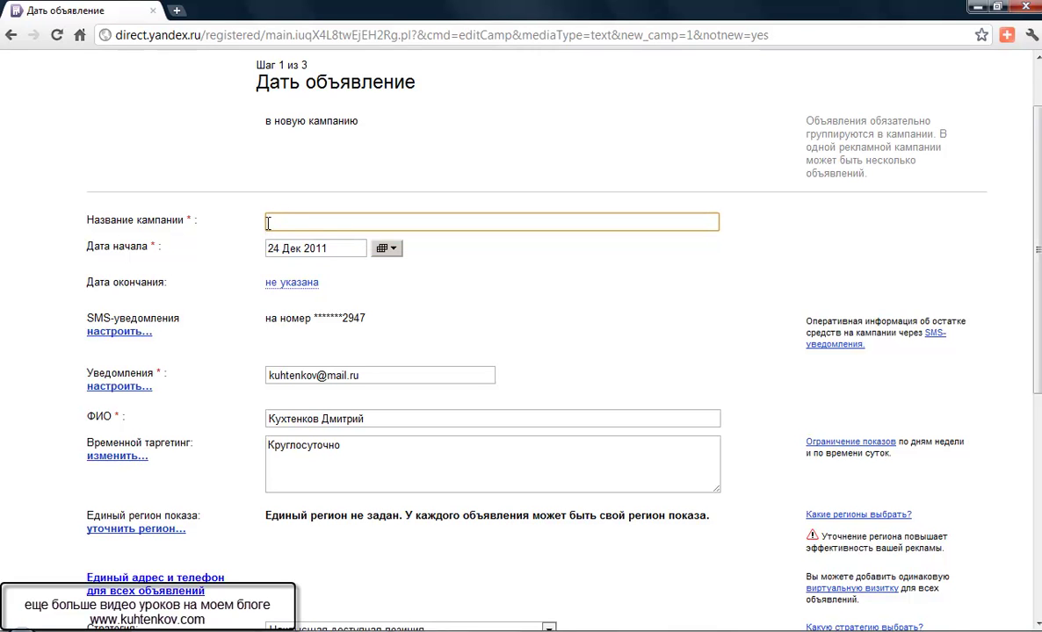
pyautogui.write('Но')
pyautogui.press('BackSpace')
pyautogui.press('BackSpace')
pyautogui.write('Лу')
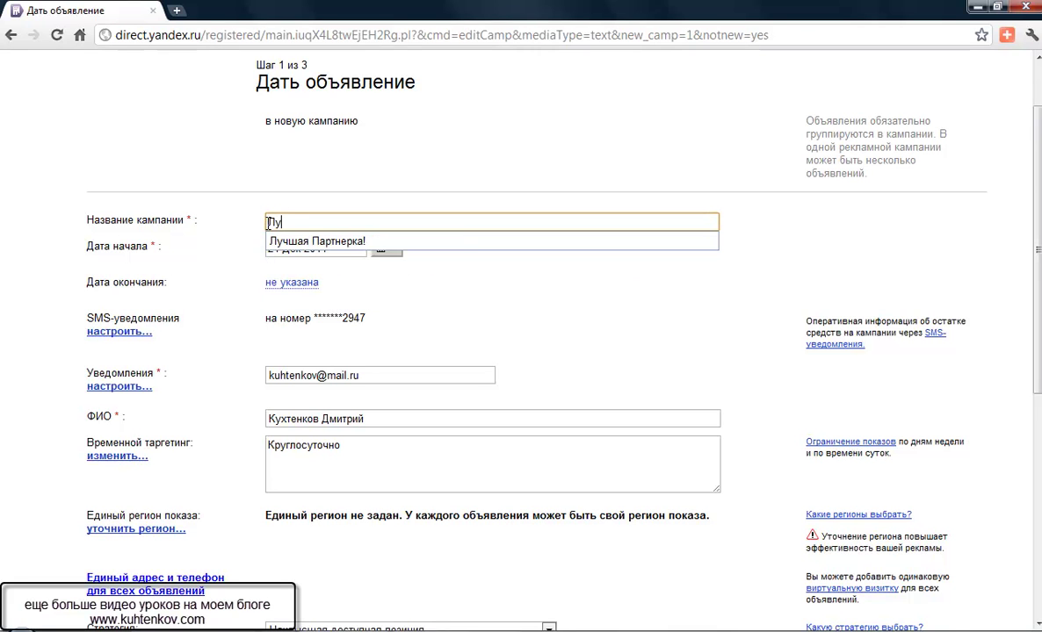
pyautogui.write('чшая компаания')
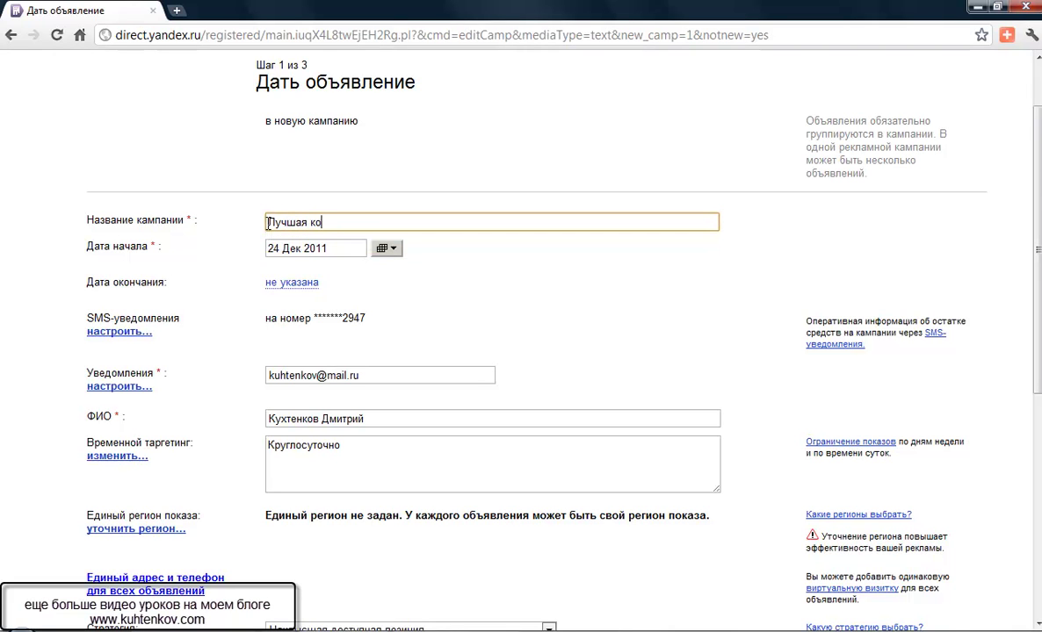
pyautogui.press('BackSpace')
pyautogui.press('BackSpace')
pyautogui.press('BackSpace')
pyautogui.press('BackSpace')
pyautogui.write('ния')
# - Open the campaign's single display region selection and tick Россия, СНГ (исключая Россию), Европа and Азия
pyautogui.scroll(-1, 413, 280)
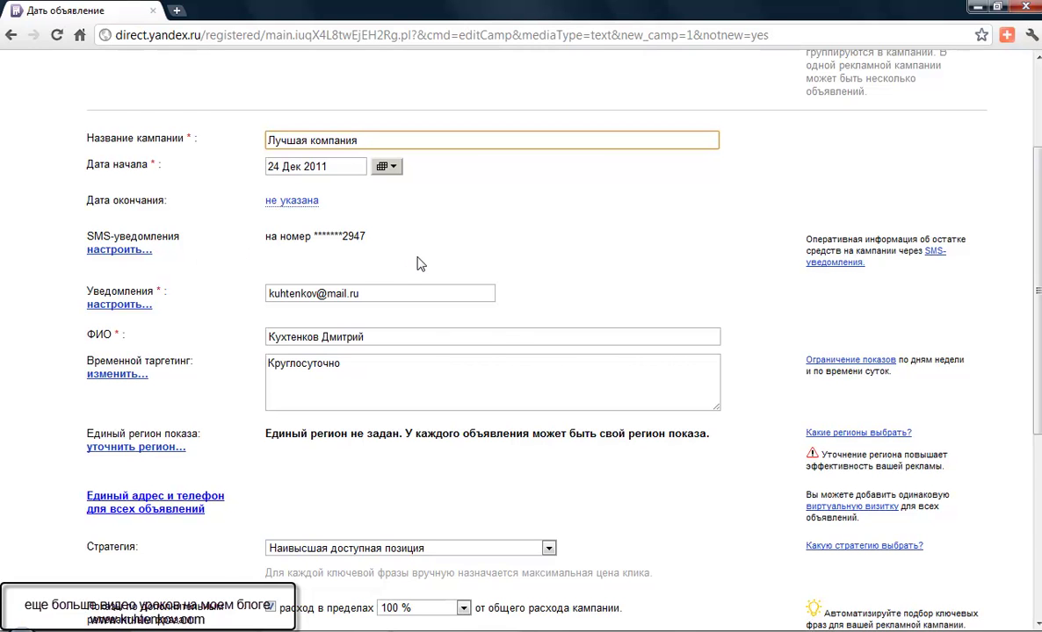
pyautogui.scroll(-1, 417, 256)
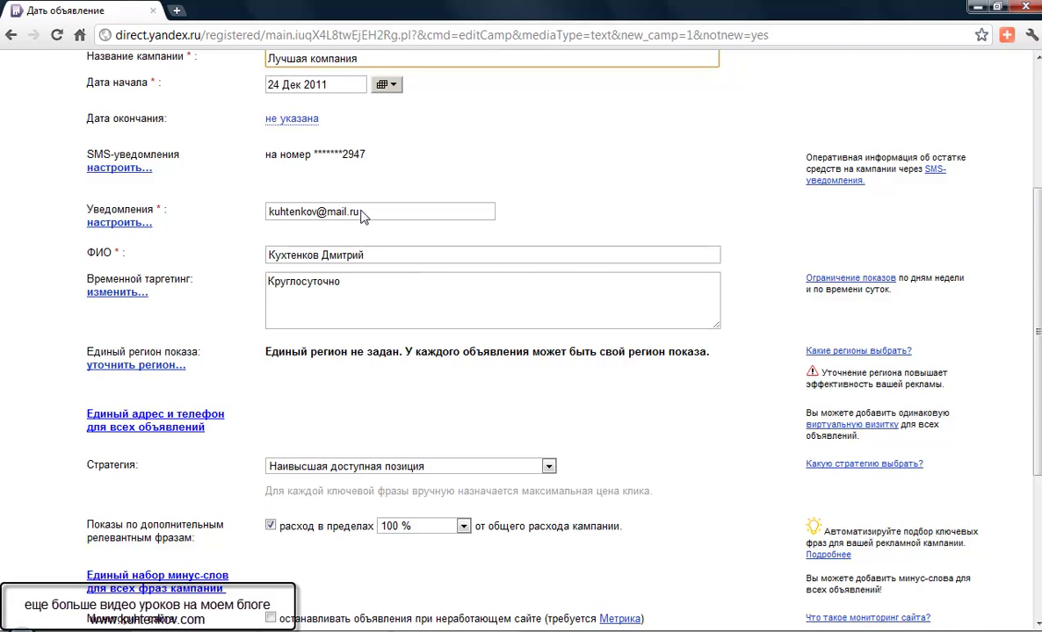
pyautogui.scroll(-1, 360, 215)
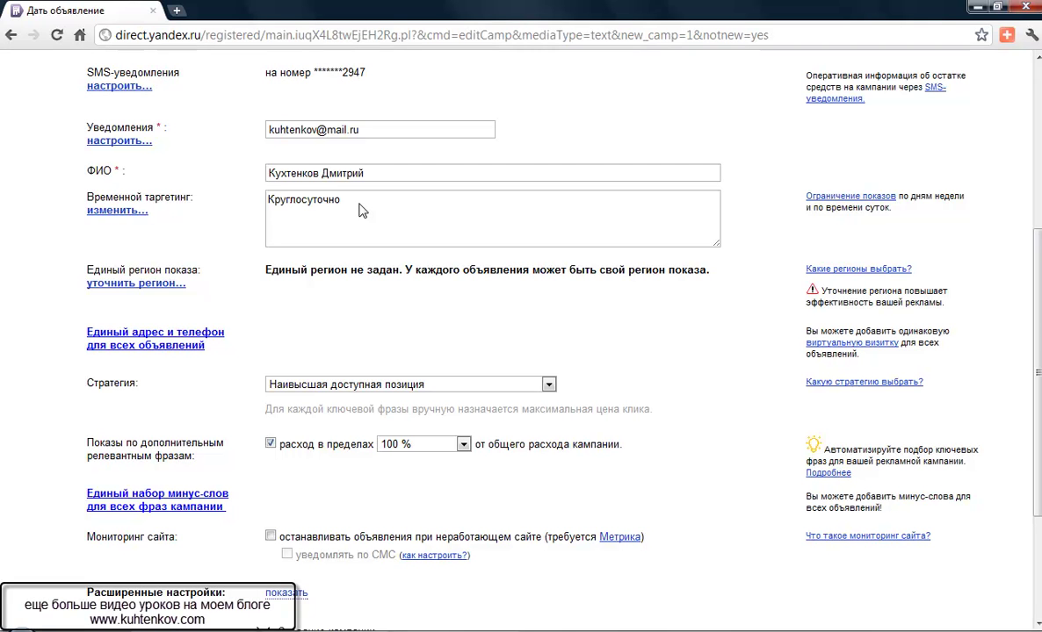
pyautogui.click(153, 286)
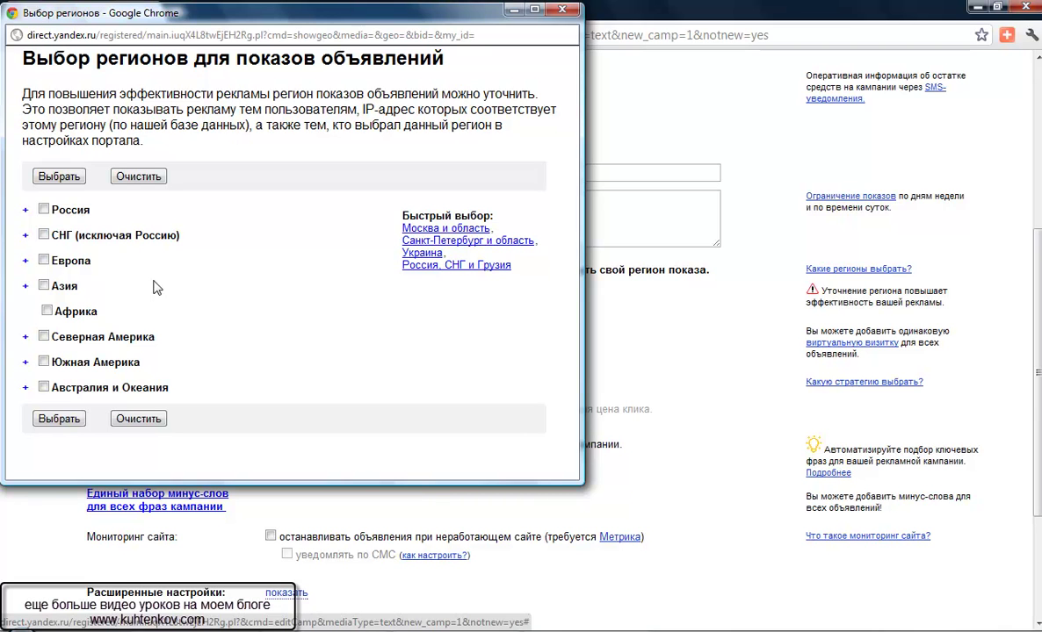
pyautogui.click(44, 210)
pyautogui.scroll(-1, 58, 263)
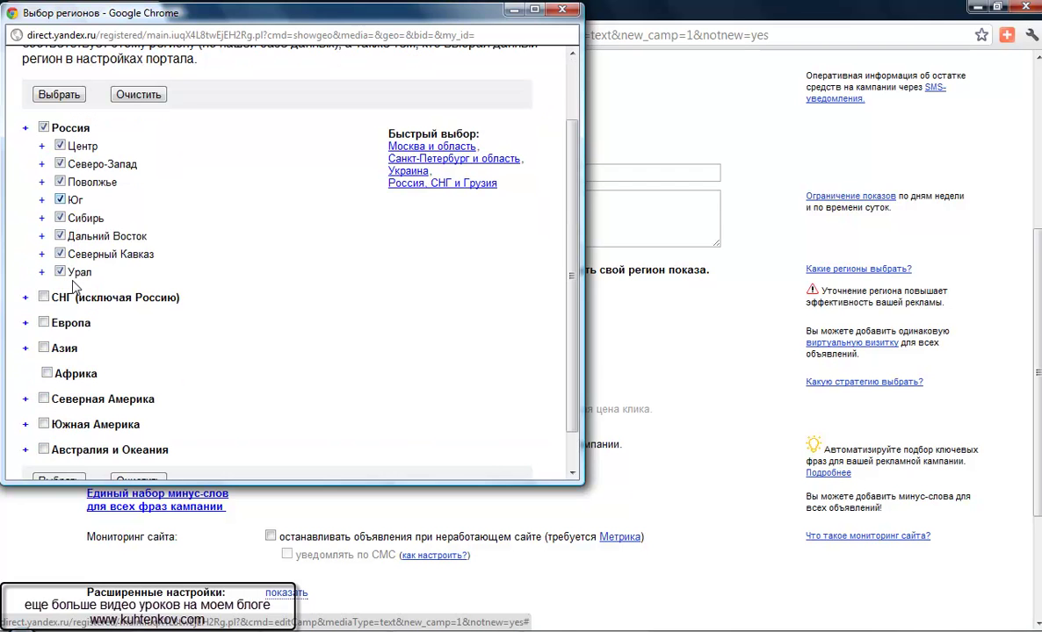
pyautogui.click(44, 297)
pyautogui.scroll(-3, 106, 286)
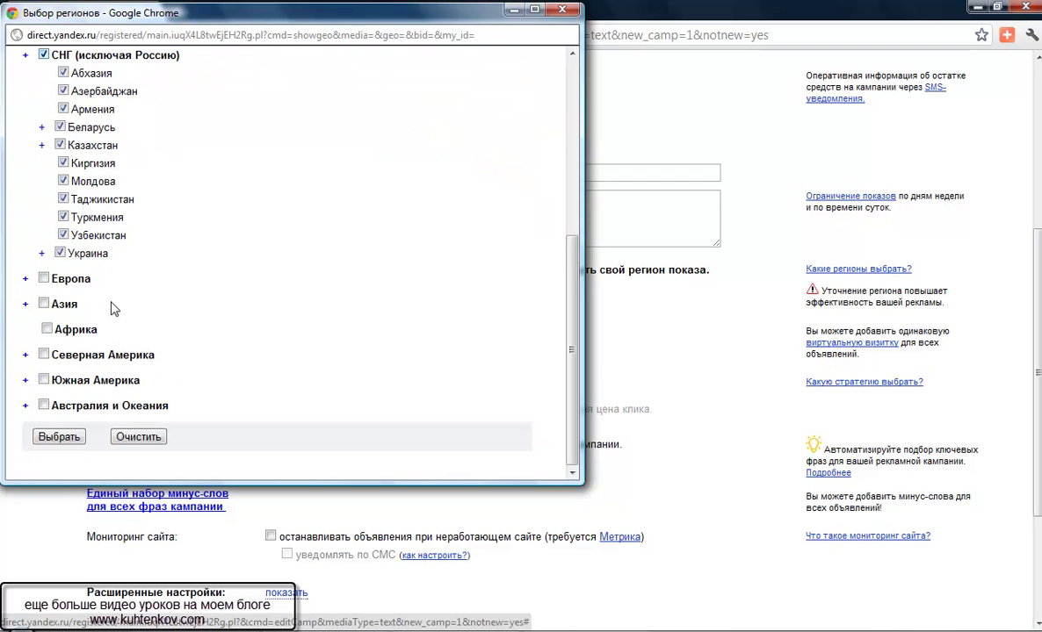
pyautogui.click(45, 277)
pyautogui.scroll(-1, 115, 294)
pyautogui.scroll(-3, 115, 294)
pyautogui.click(43, 297)
pyautogui.scroll(-3, 123, 312)
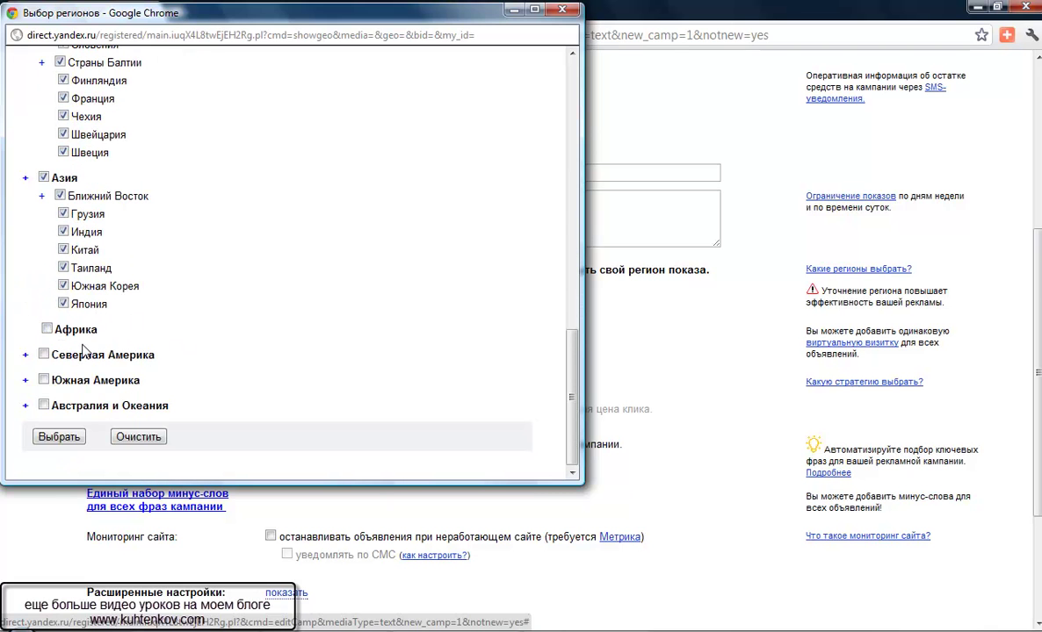
# - Add Африка, Северная Америка, Южная Америка and Австралия и Океания to the display regions and apply the selection
pyautogui.click(47, 329)
pyautogui.click(43, 355)
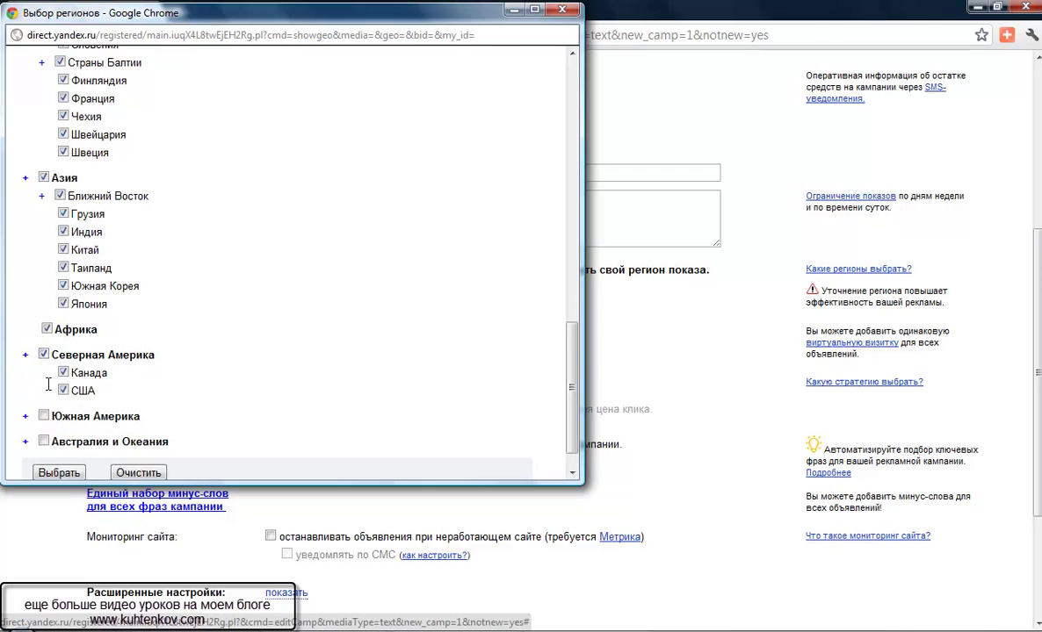
pyautogui.scroll(-1, 44, 378)
pyautogui.click(43, 381)
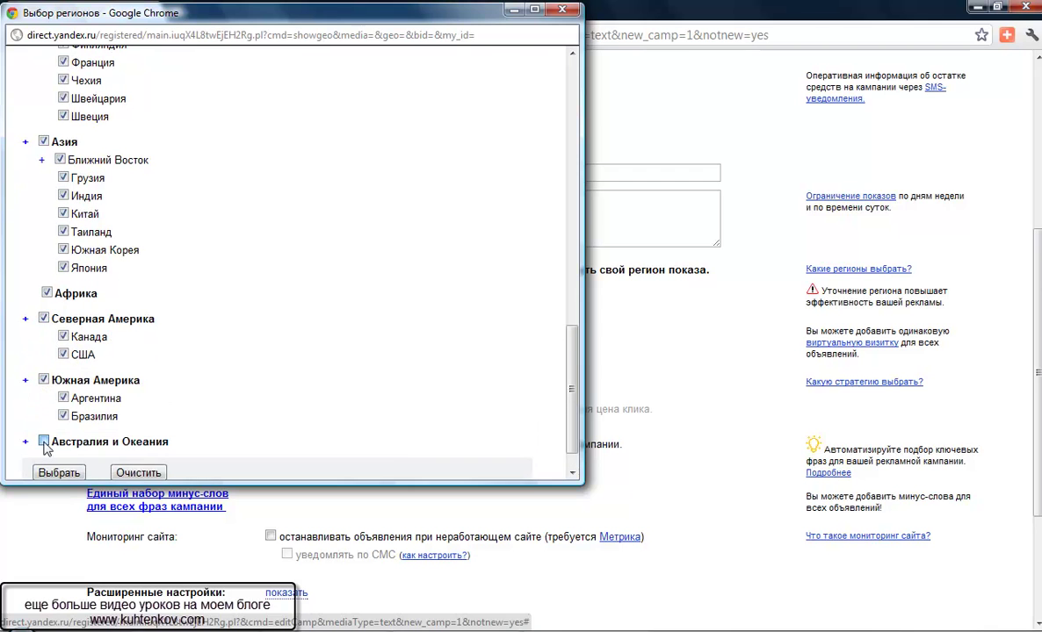
pyautogui.click(43, 432)
pyautogui.scroll(-2, 262, 345)
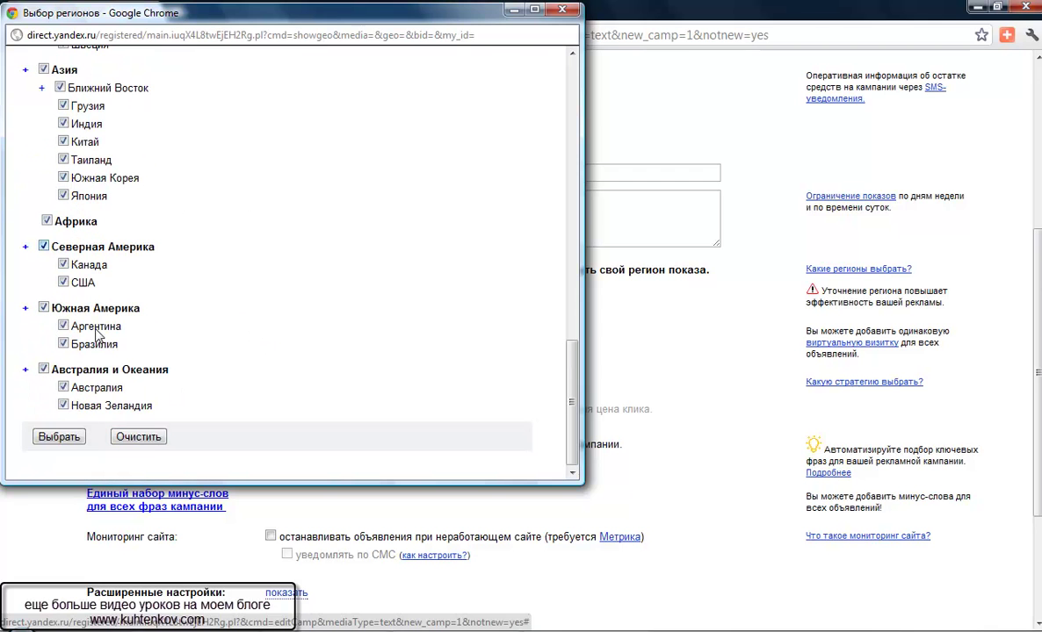
pyautogui.click(59, 438)
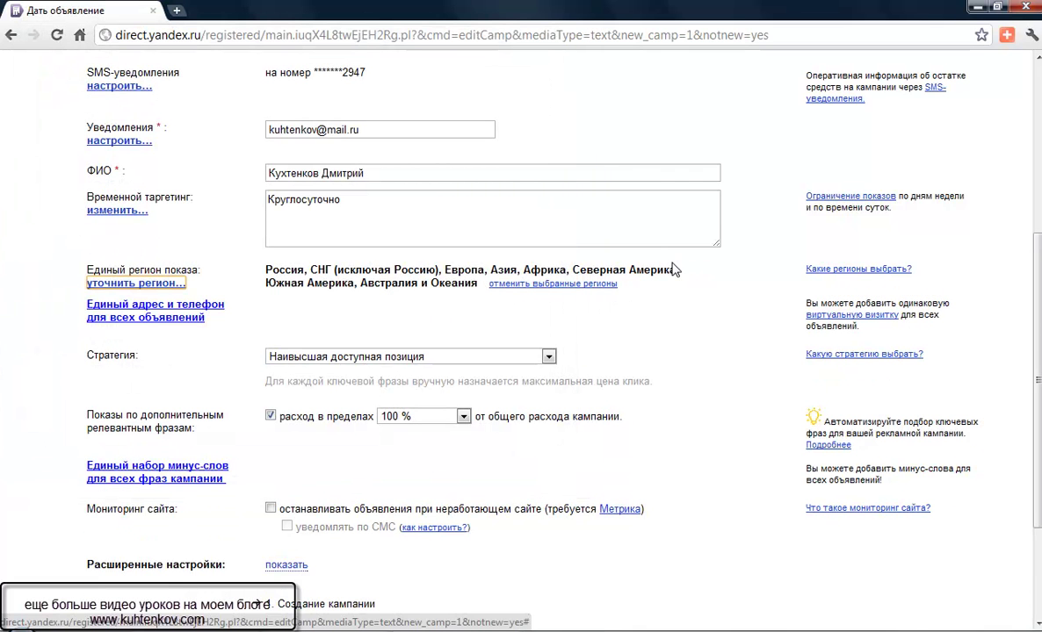
# - Set the campaign strategy to Недельный бюджет, spending 250 у.е. per week at a maximum bid of 0,03 у.е
pyautogui.click(88, 355)
pyautogui.moveTo(88, 355); pyautogui.dragTo(492, 353)
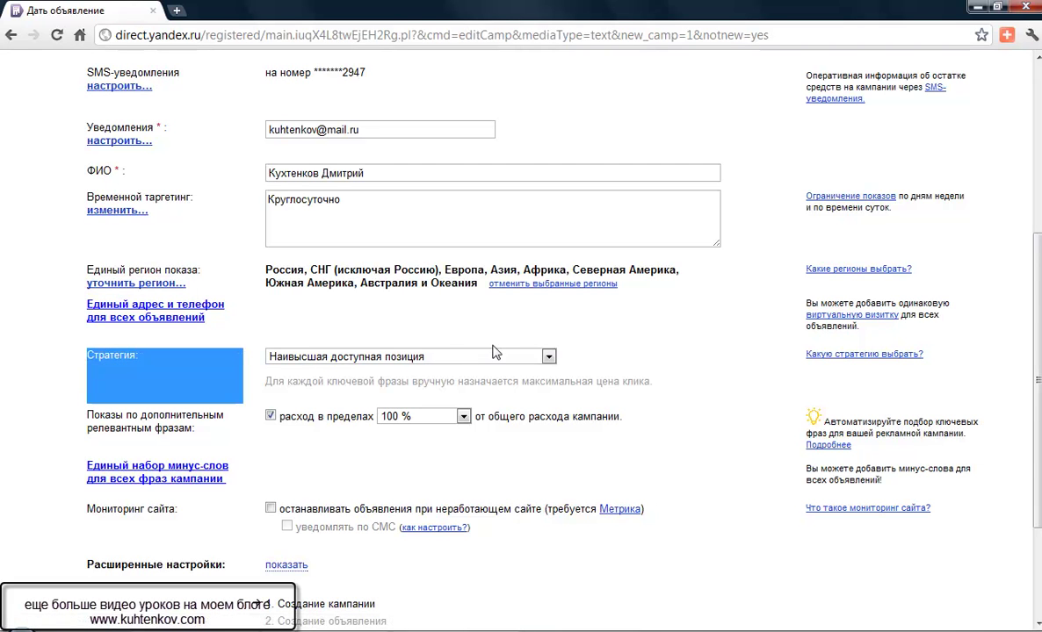
pyautogui.click(548, 358)
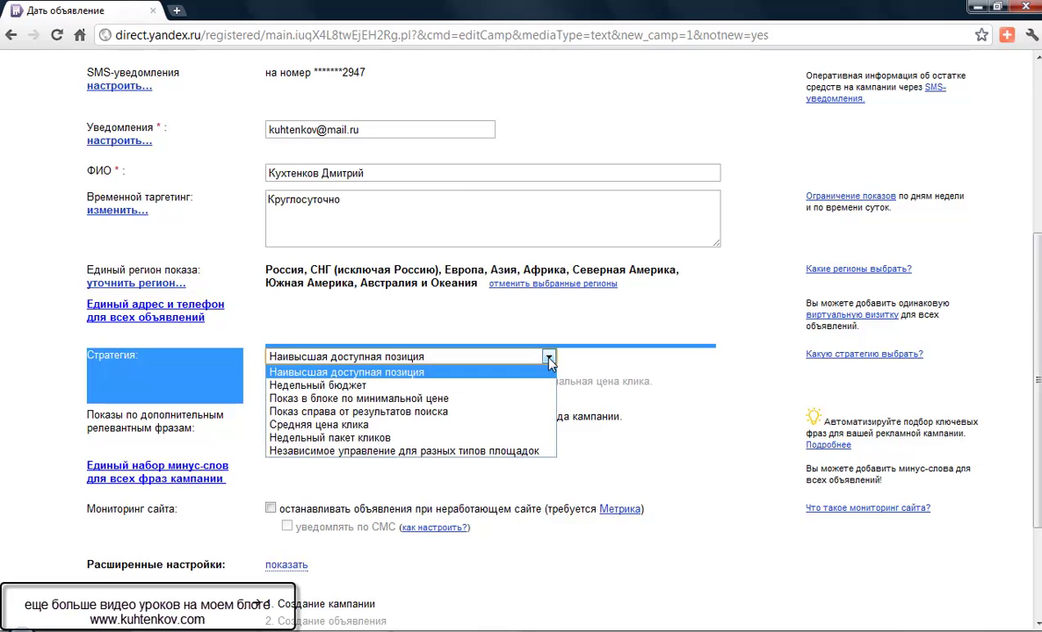
pyautogui.click(382, 386)
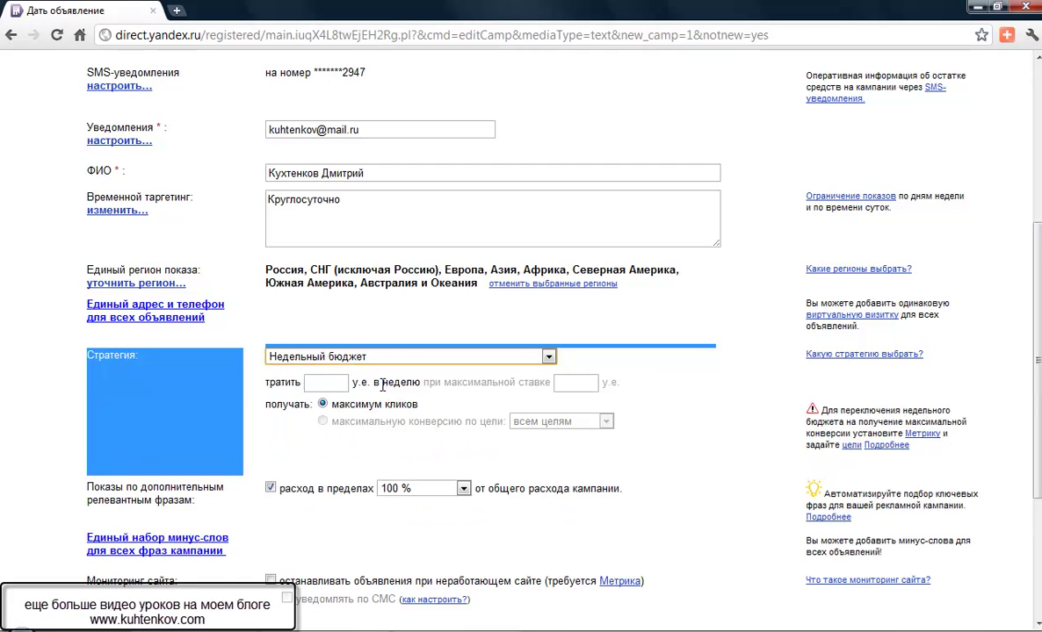
pyautogui.click(324, 382)
pyautogui.write('250')
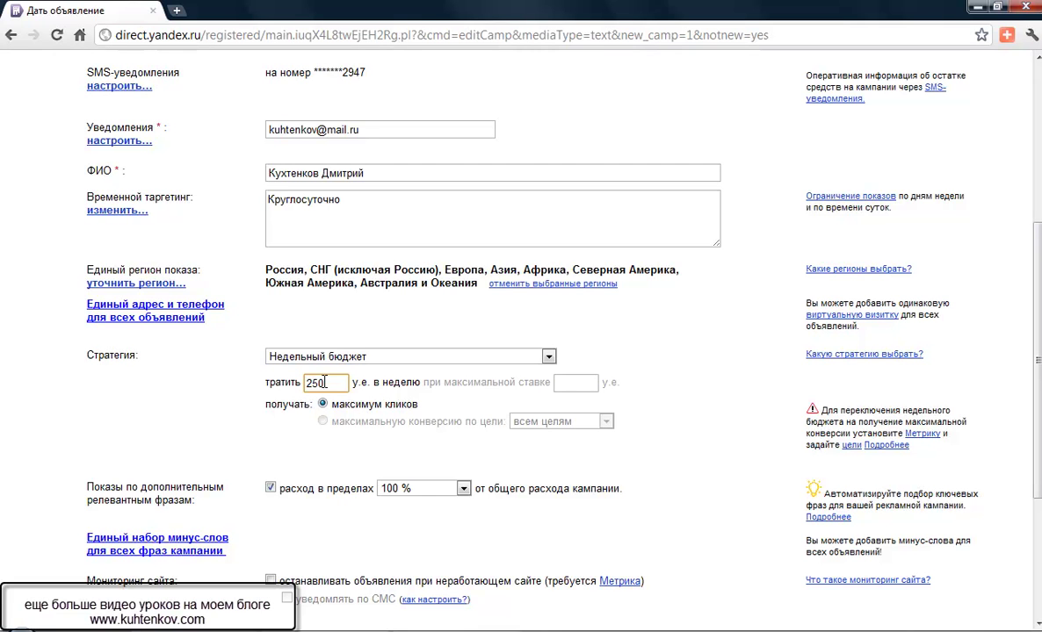
pyautogui.press('Tab')
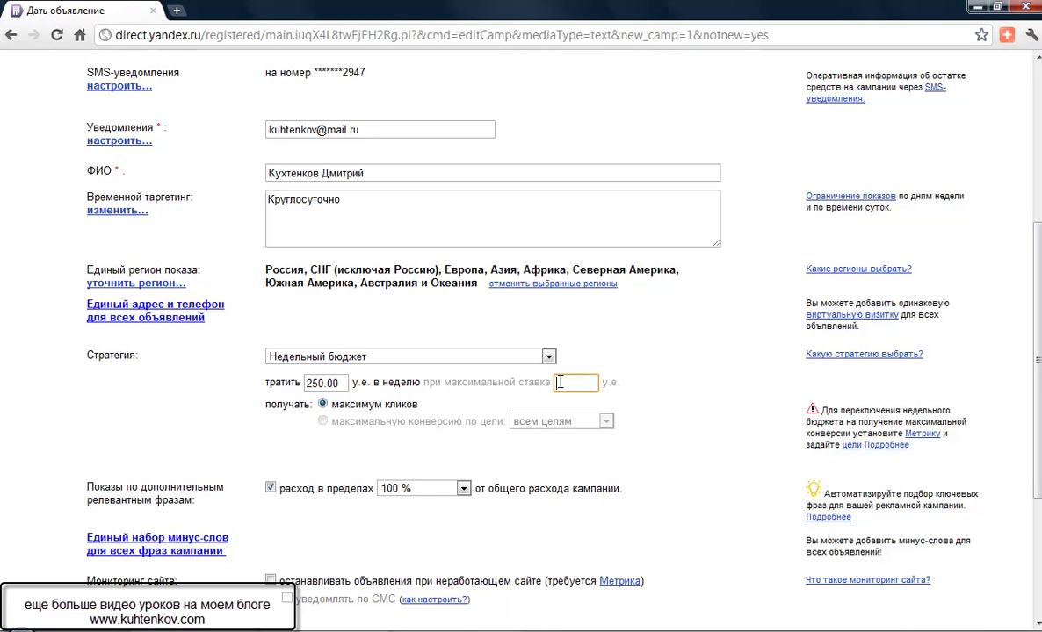
pyautogui.click(329, 381)
pyautogui.write('03')
# - Show the campaign's advanced settings, look them over without changes and continue to the ad creation stage
pyautogui.scroll(-2, 602, 391)
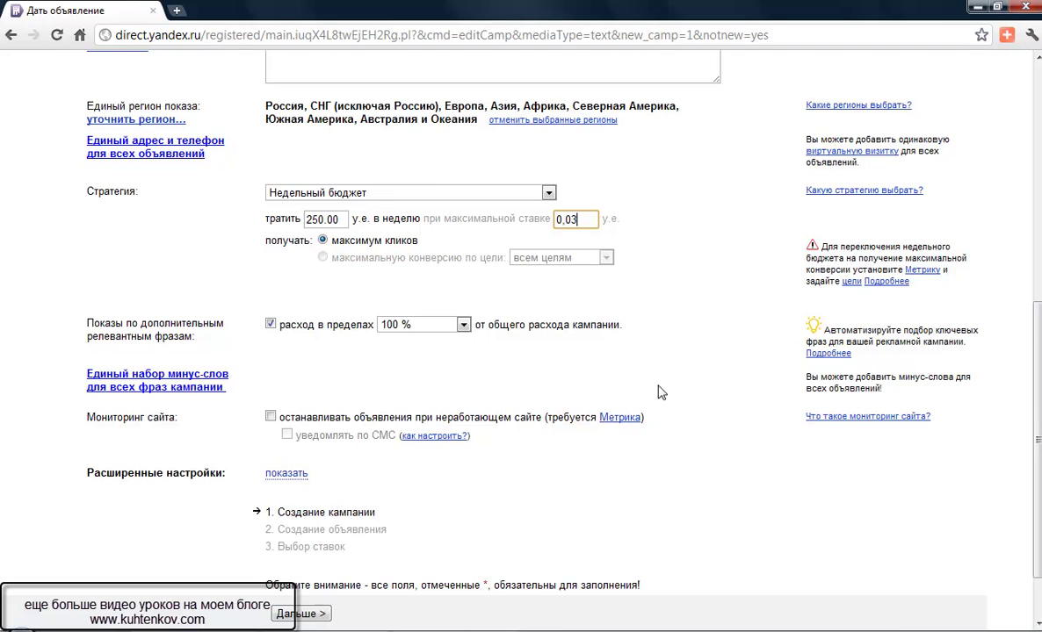
pyautogui.scroll(-1, 444, 323)
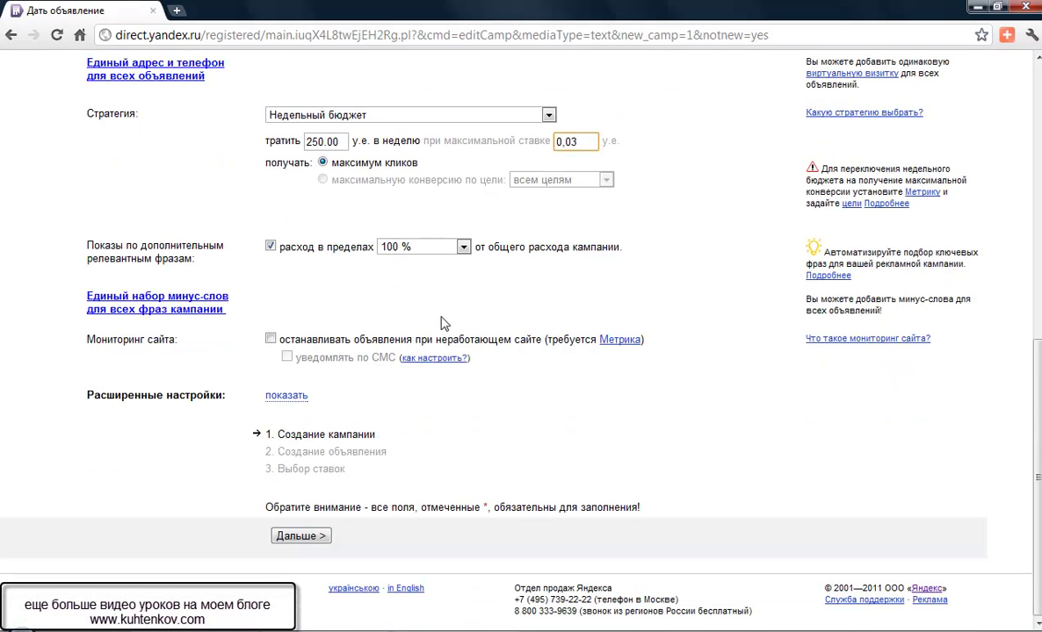
pyautogui.click(283, 396)
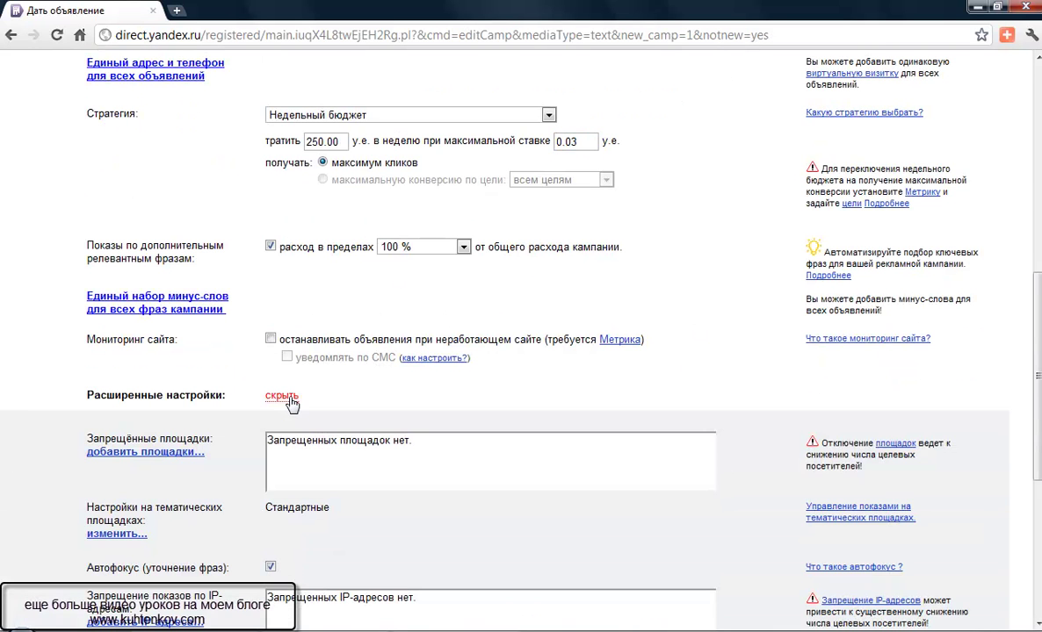
pyautogui.scroll(-3, 367, 407)
pyautogui.scroll(-2, 369, 406)
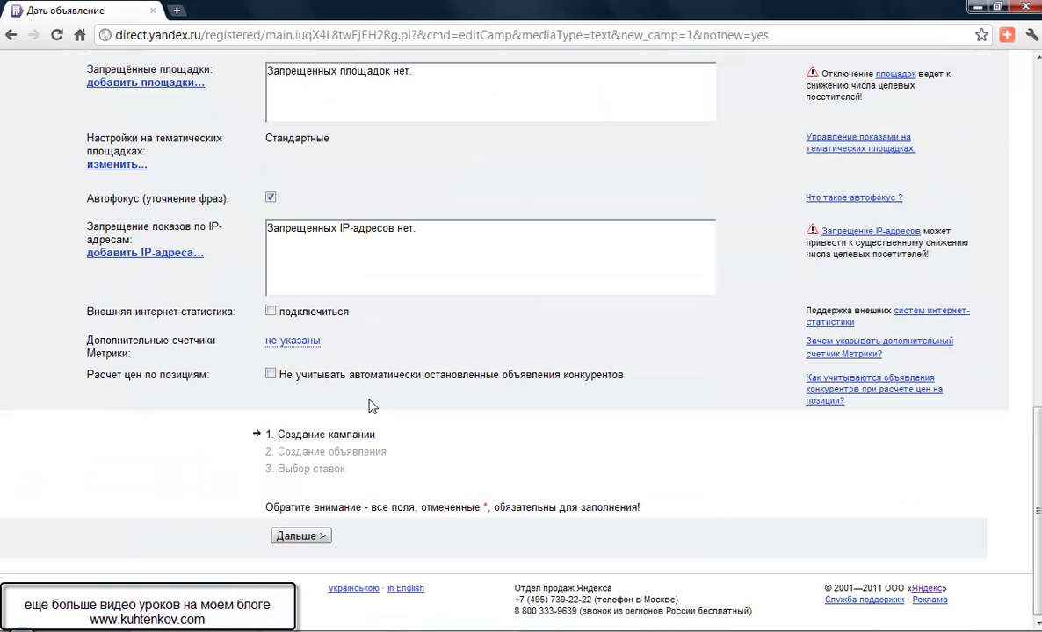
pyautogui.click(300, 538)
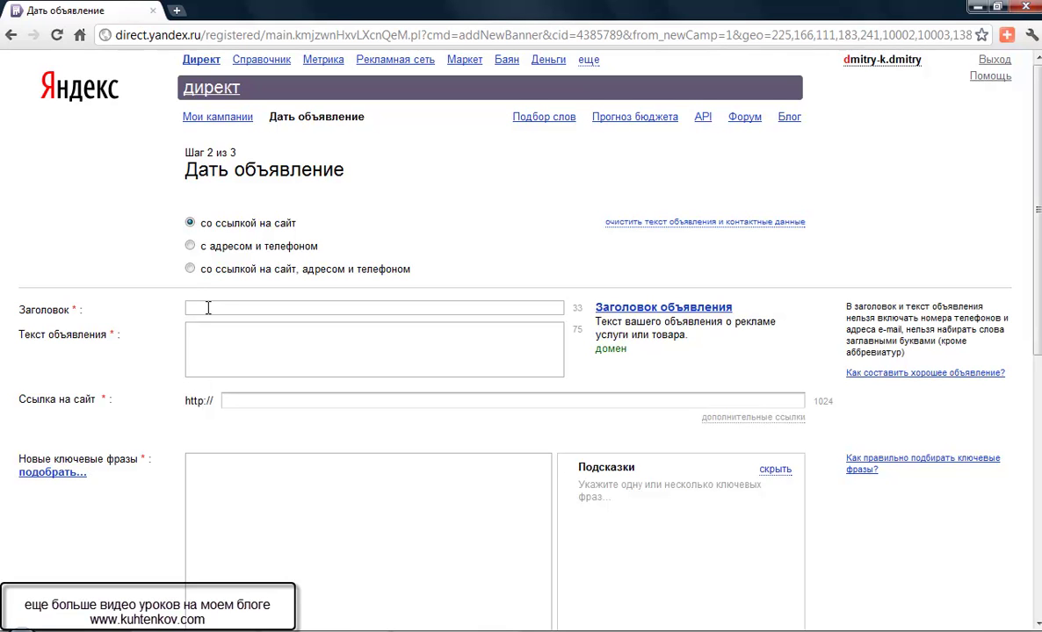
# - Enter "Надоели начальник и будильник" as the ad's headline
pyautogui.write('Над')
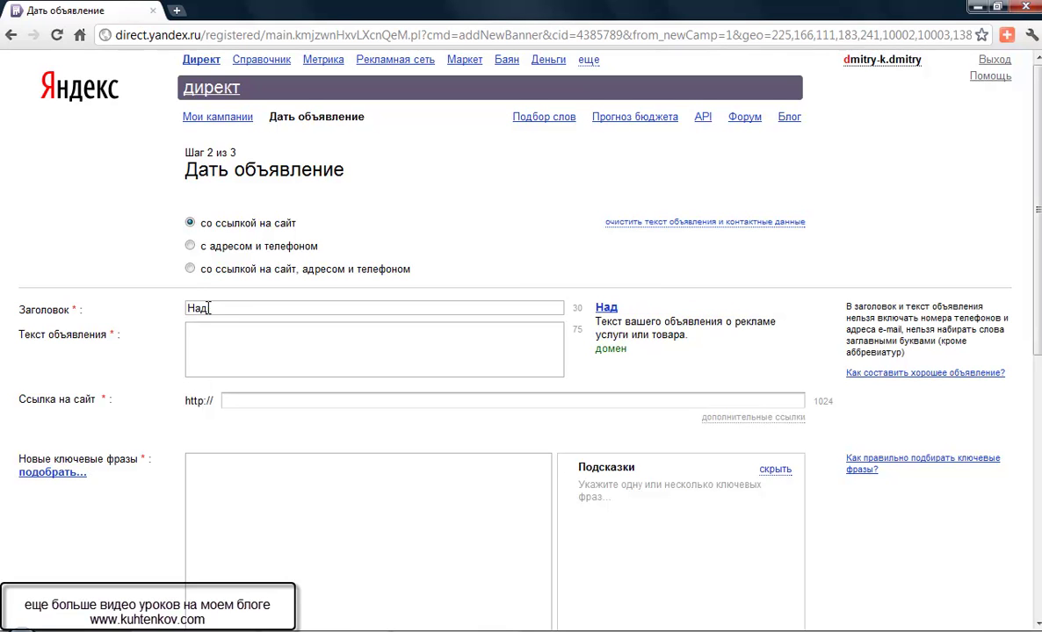
pyautogui.write('оели нача')
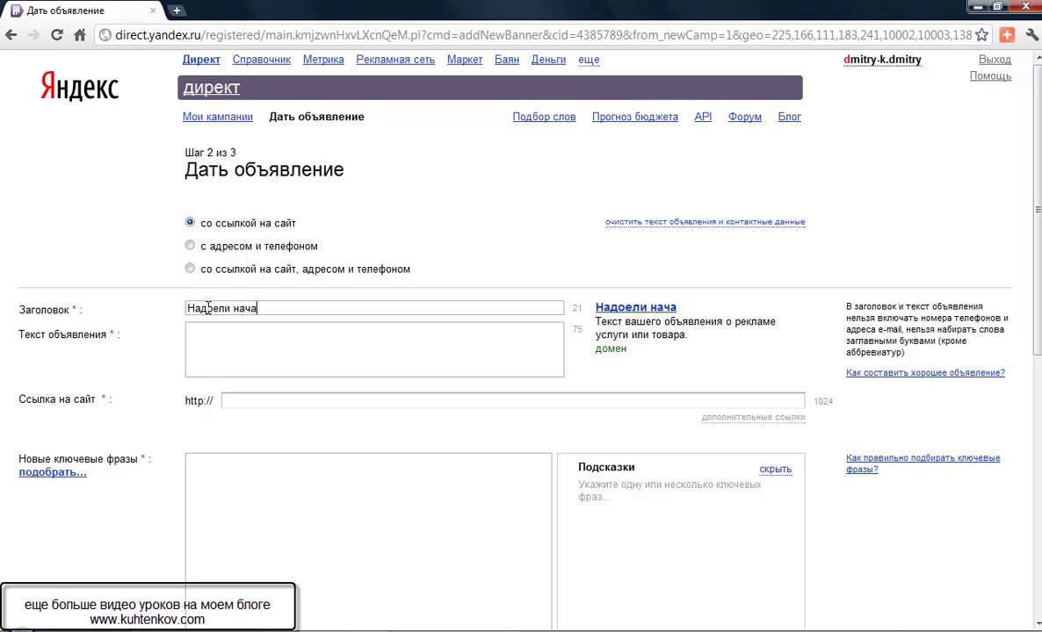
pyautogui.write('льник и будильник')
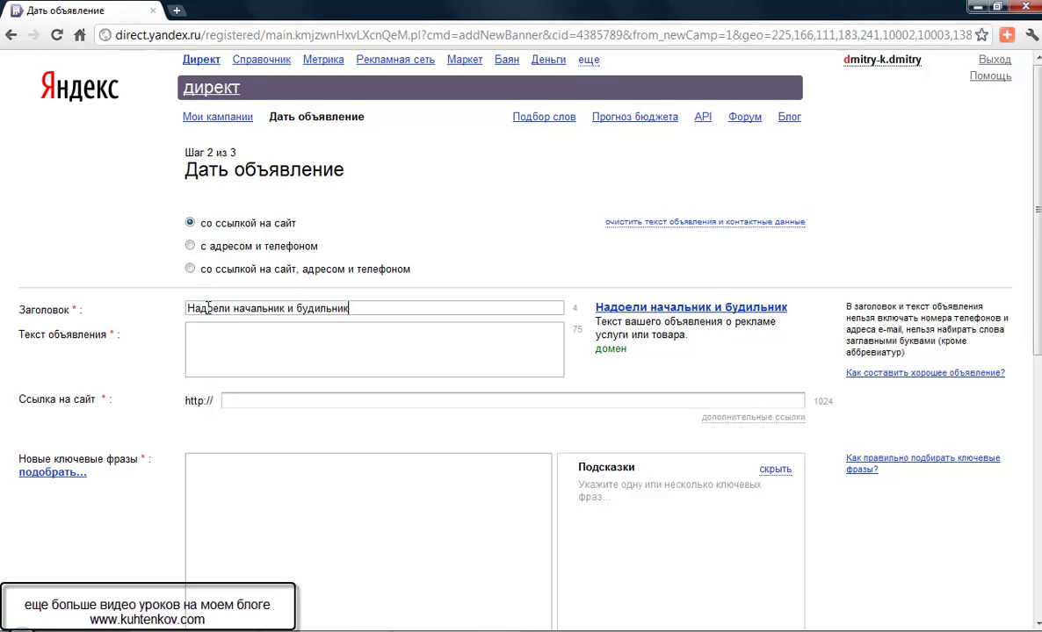
# - End the headline with a question mark and begin the ad text with "Постой млм бизнес с нашей командой профессионалов."
pyautogui.write('?')
pyautogui.click(210, 339)
pyautogui.write('Постой')
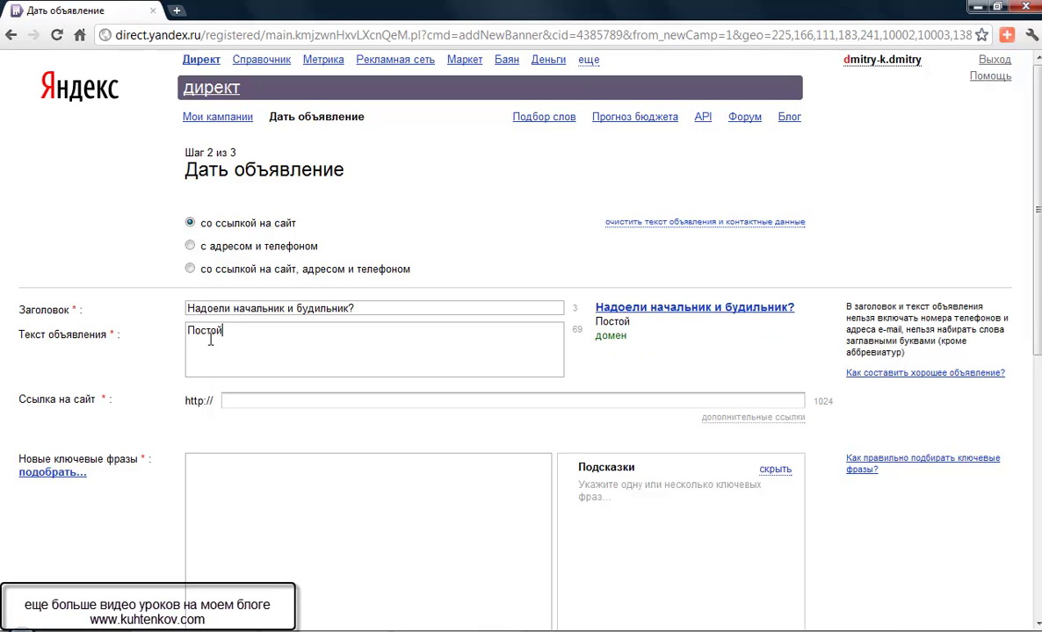
pyautogui.write(' биз')
pyautogui.press('BackSpace')
pyautogui.press('BackSpace')
pyautogui.press('BackSpace')
pyautogui.write('млм бизнес с')
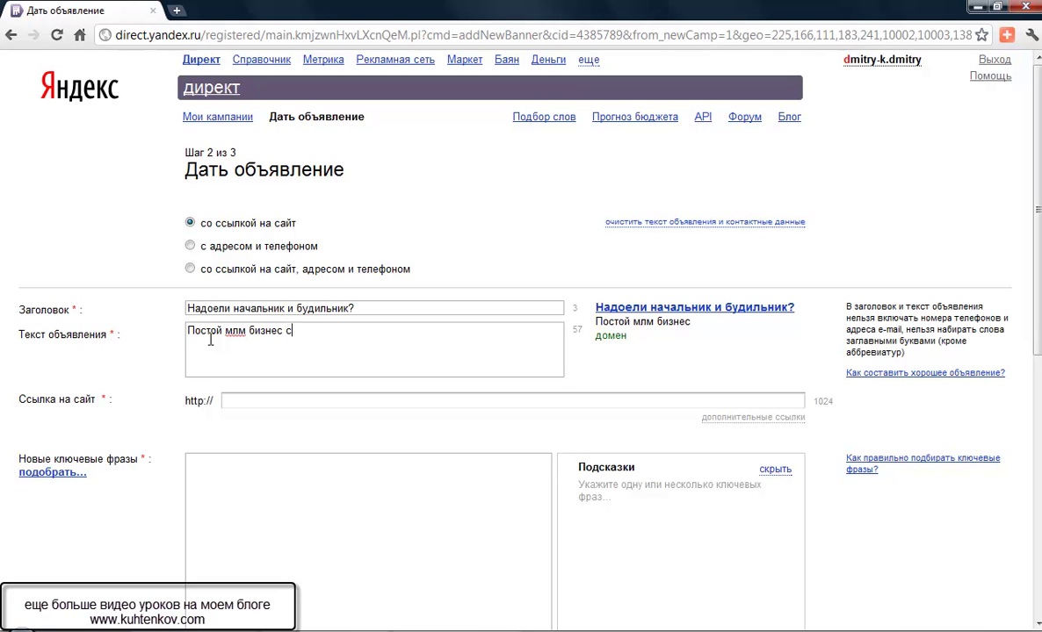
pyautogui.write(' нашей к')
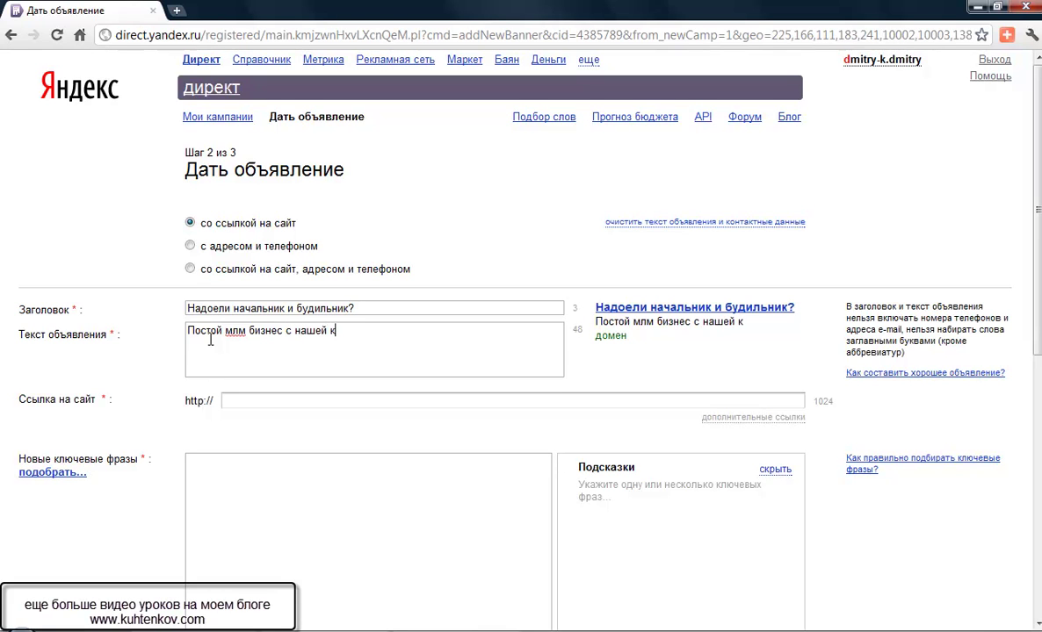
pyautogui.write('омандой ')
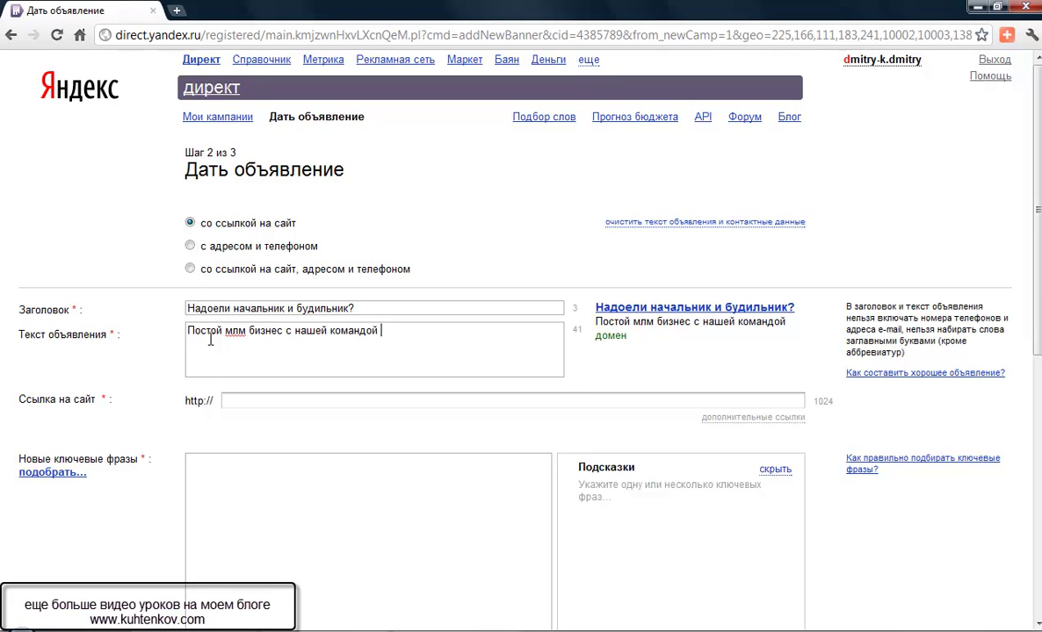
pyautogui.write('профе')
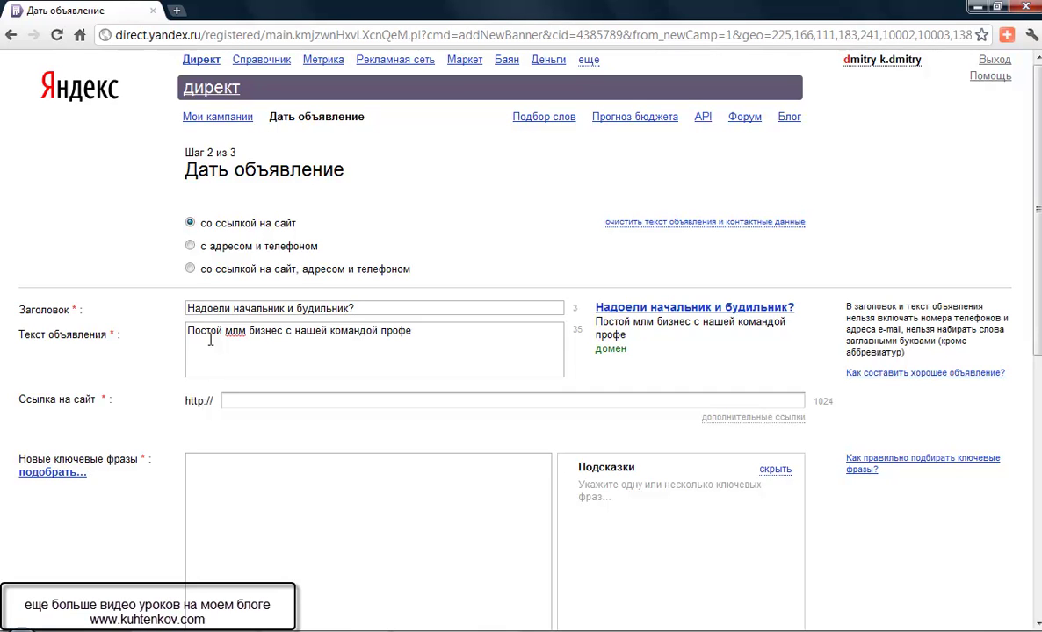
pyautogui.write('ссионалов. ')
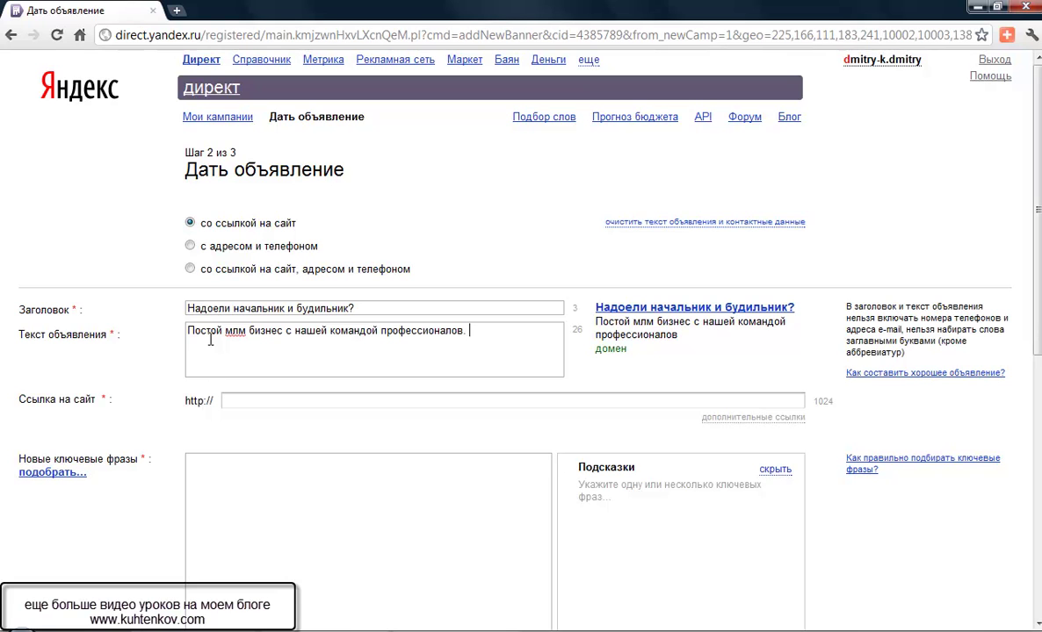
# - Complete the ad text with the sentence "Пошаговое обучение."
pyautogui.write('Пошаговое обуч')
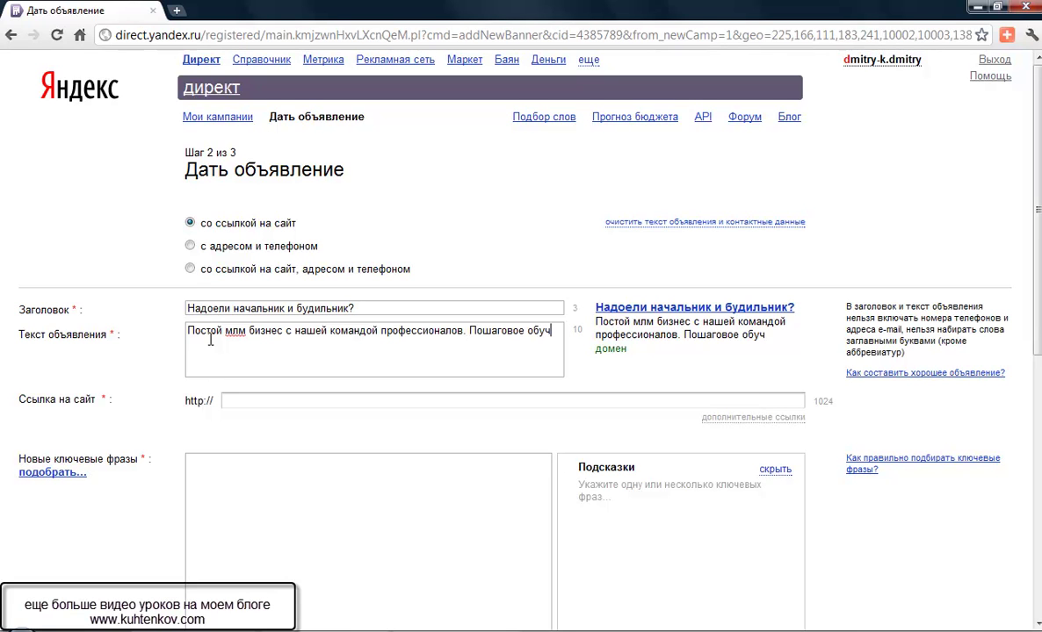
pyautogui.write('ение бесплатно')
pyautogui.press('BackSpace')
pyautogui.press('BackSpace')
pyautogui.press('BackSpace')
pyautogui.press('BackSpace')
pyautogui.press('BackSpace')
pyautogui.press('BackSpace')
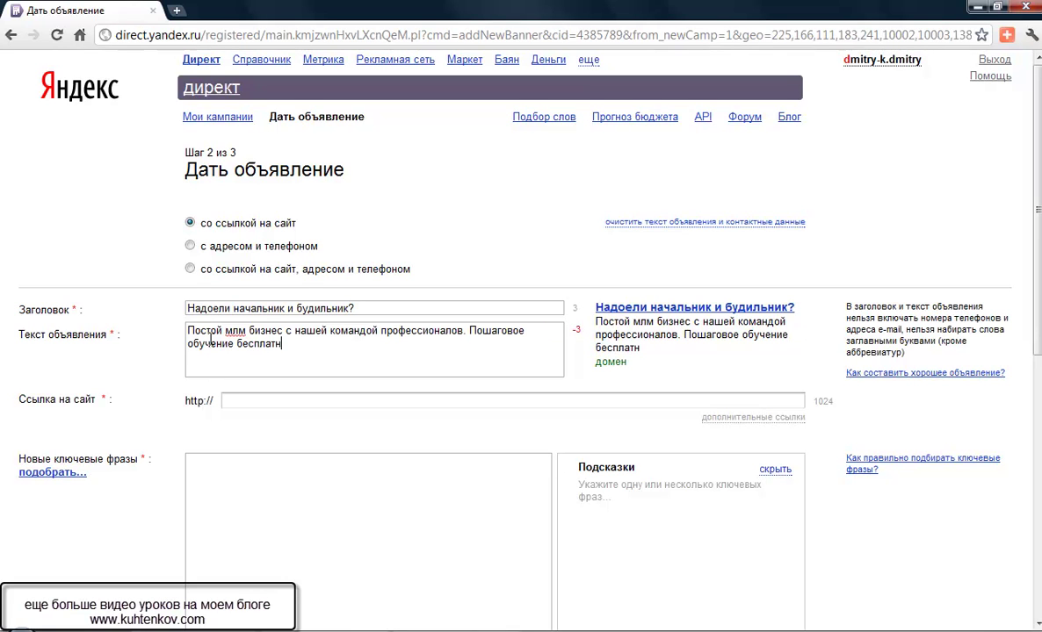
pyautogui.press('BackSpace')
pyautogui.press('BackSpace')
pyautogui.press('BackSpace')
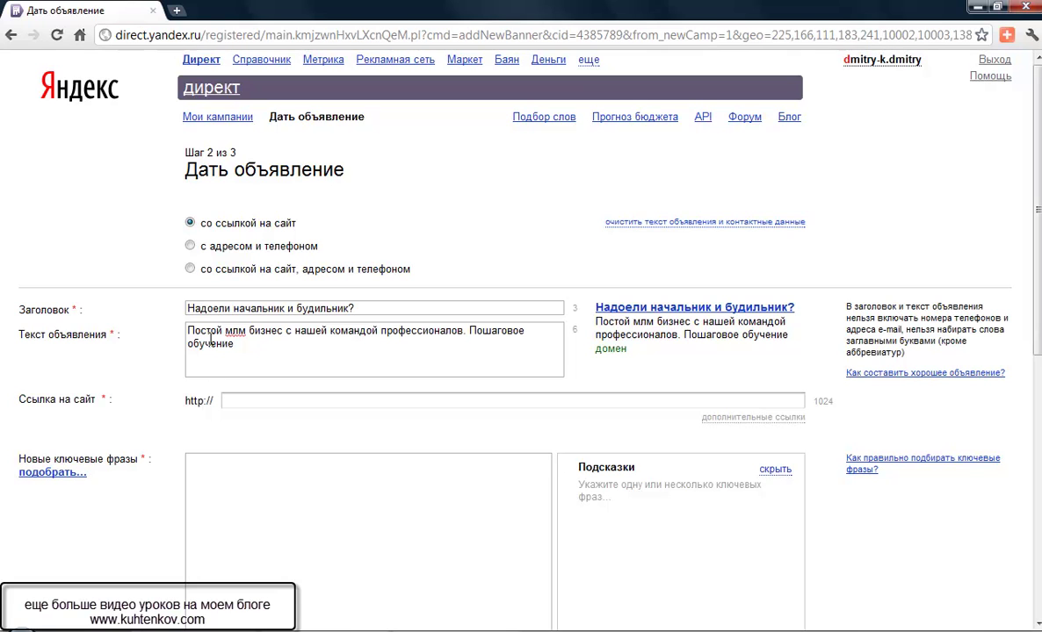
pyautogui.write('.')
pyautogui.click(246, 400)
pyautogui.write('www')
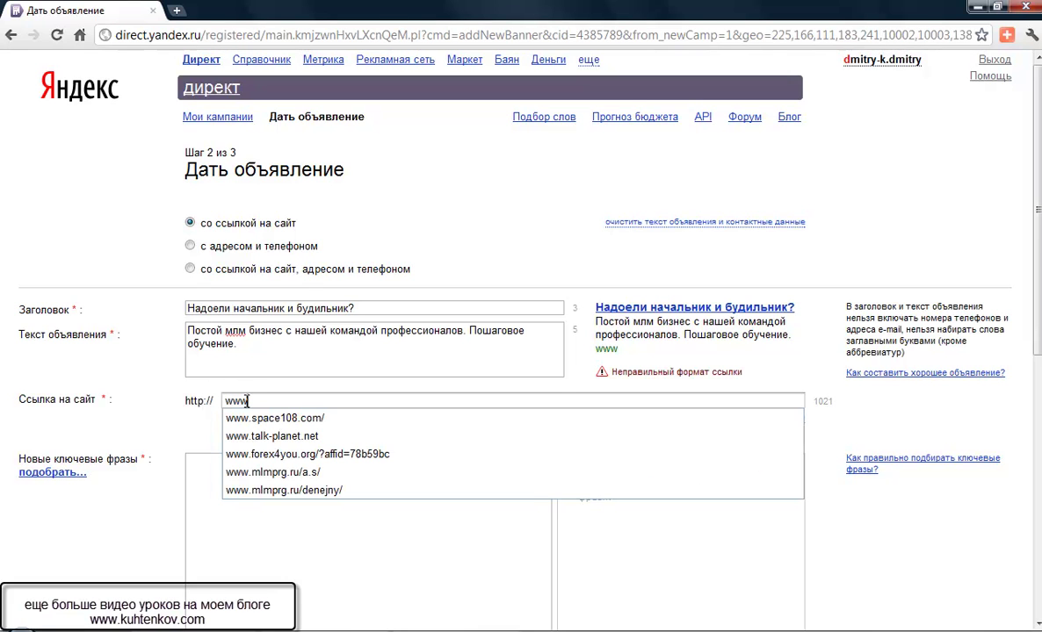
pyautogui.click(290, 471)
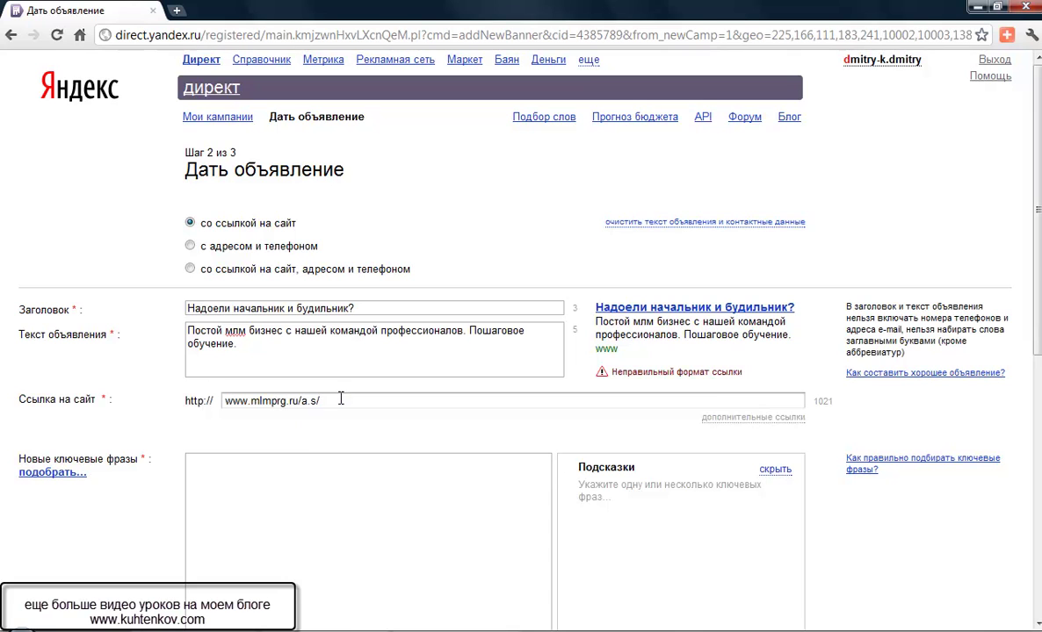
pyautogui.press('BackSpace')
pyautogui.press('BackSpace')
pyautogui.press('BackSpace')
pyautogui.press('BackSpace')
pyautogui.press('BackSpace')
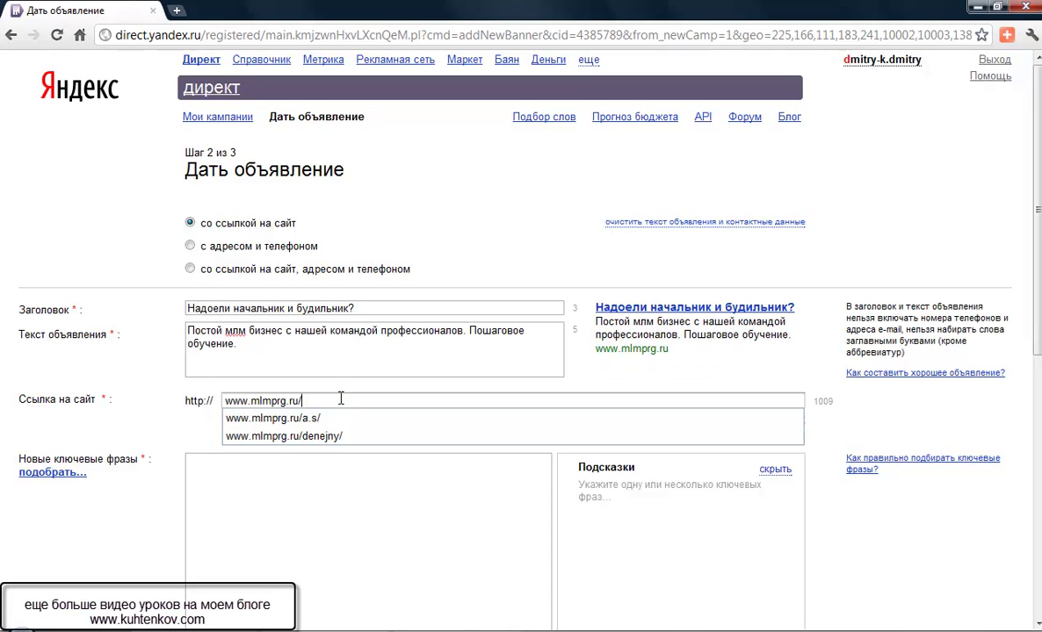
# - Enter "млм бизнес" as the ad's new key phrase
pyautogui.click(225, 456)
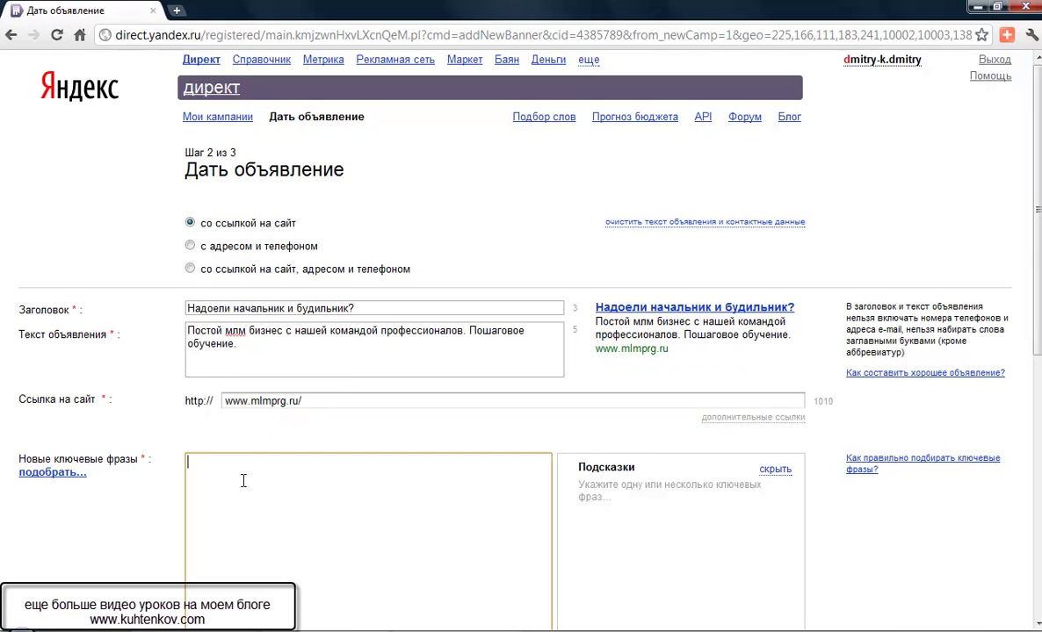
pyautogui.scroll(-1, 226, 443)
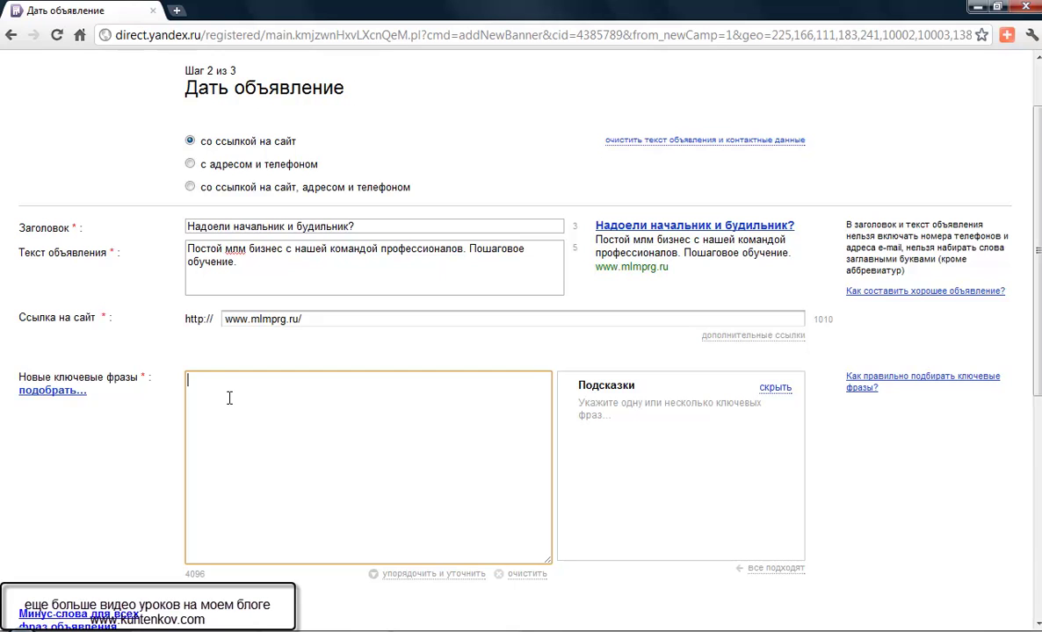
pyautogui.write('п')
pyautogui.write('лм')
pyautogui.press('BackSpace')
pyautogui.press('BackSpace')
pyautogui.press('BackSpace')
pyautogui.write('млм бизнес')
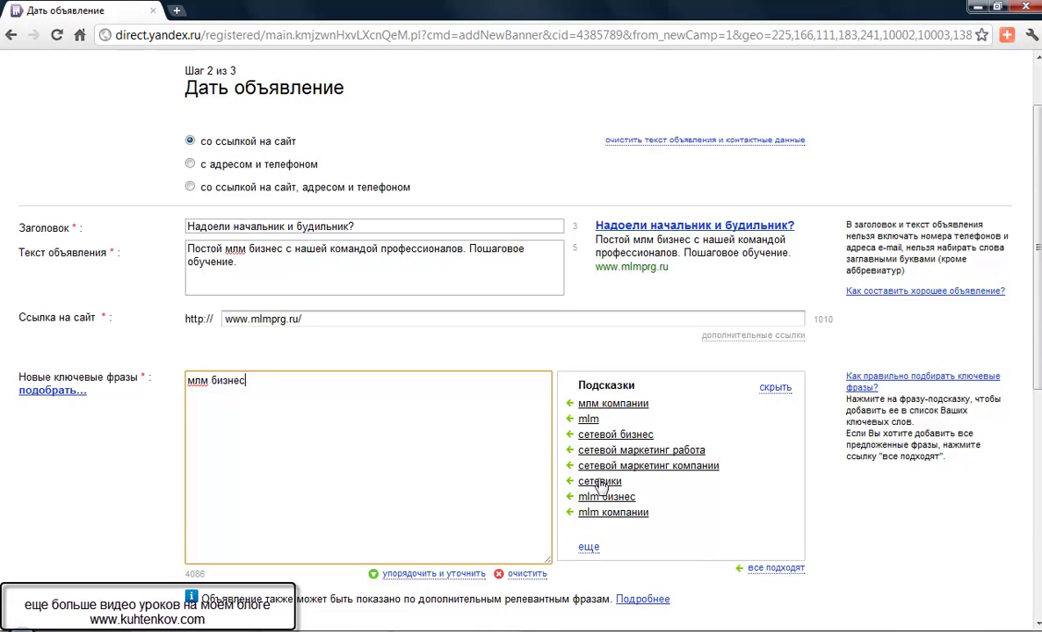
# - Open the Подбор слов keyword statistics and look up queries for "млм"
pyautogui.scroll(-1, 572, 315)
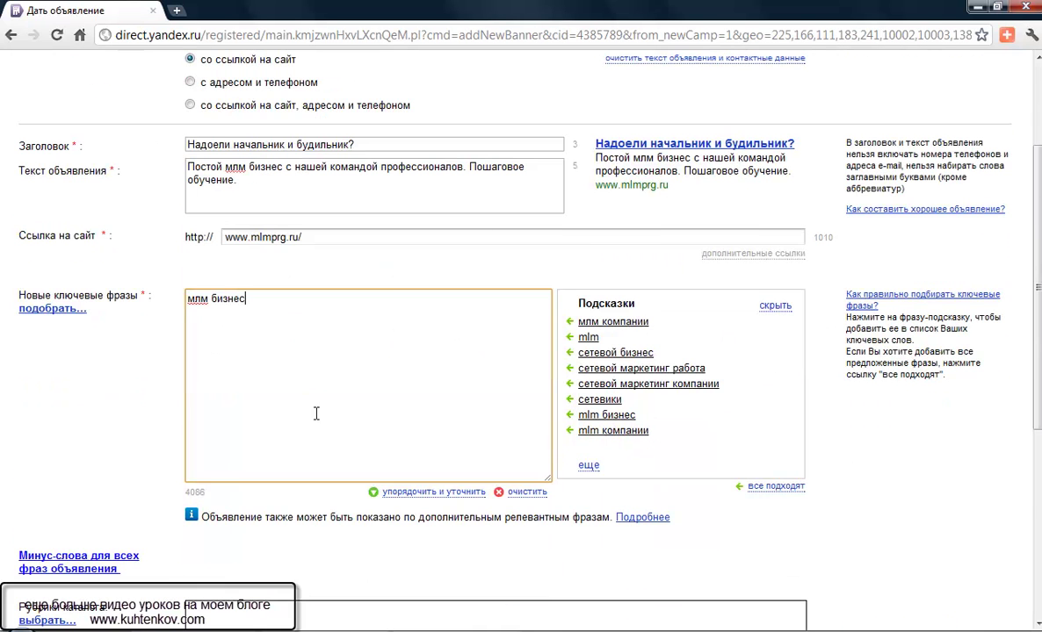
pyautogui.scroll(-2, 317, 414)
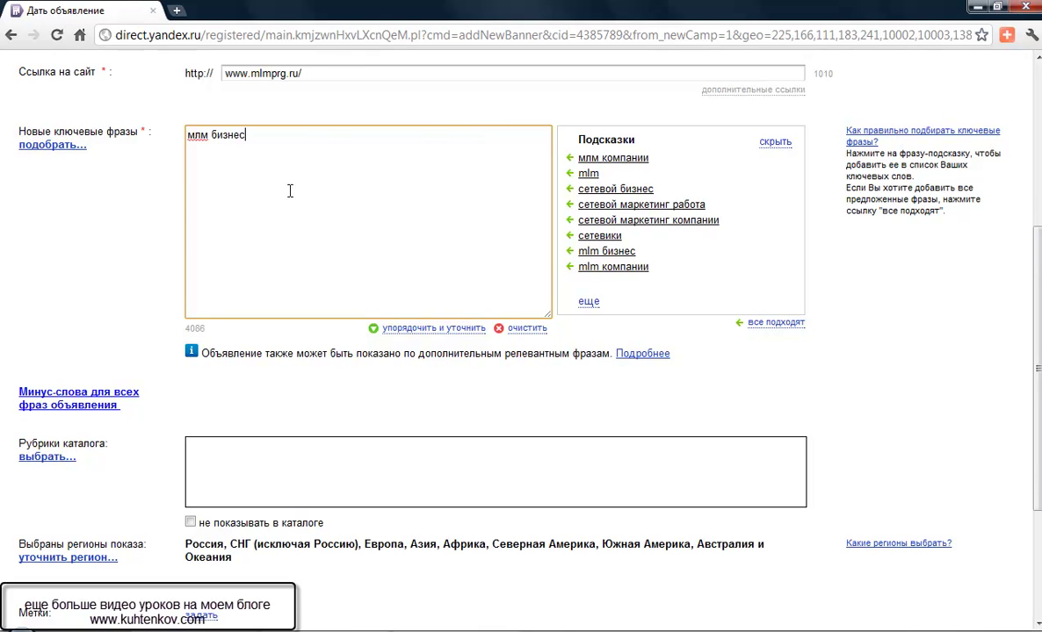
pyautogui.scroll(3, 514, 134)
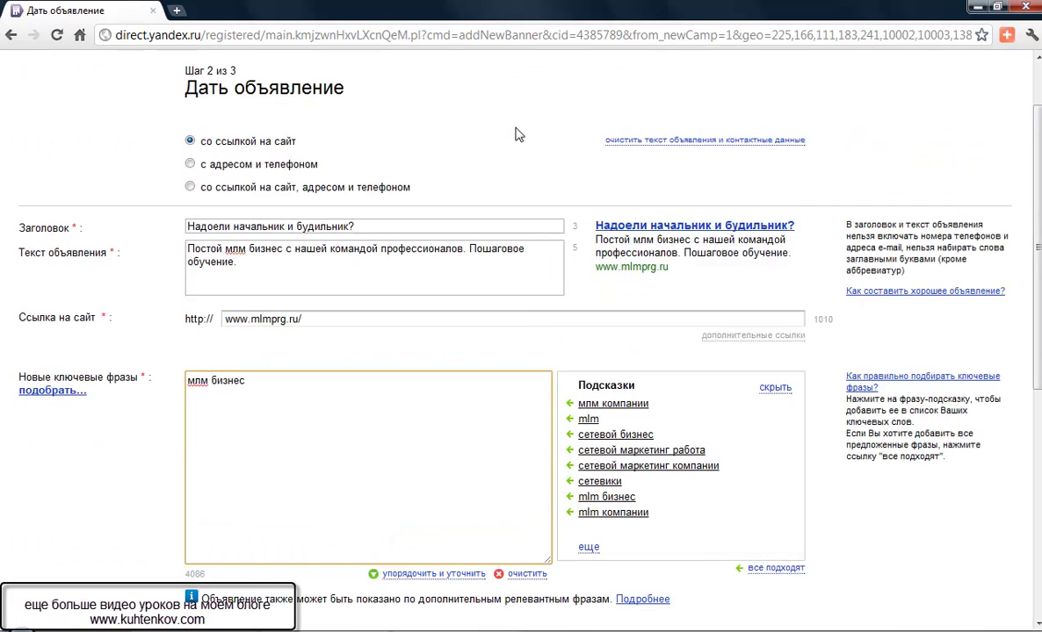
pyautogui.scroll(1, 516, 133)
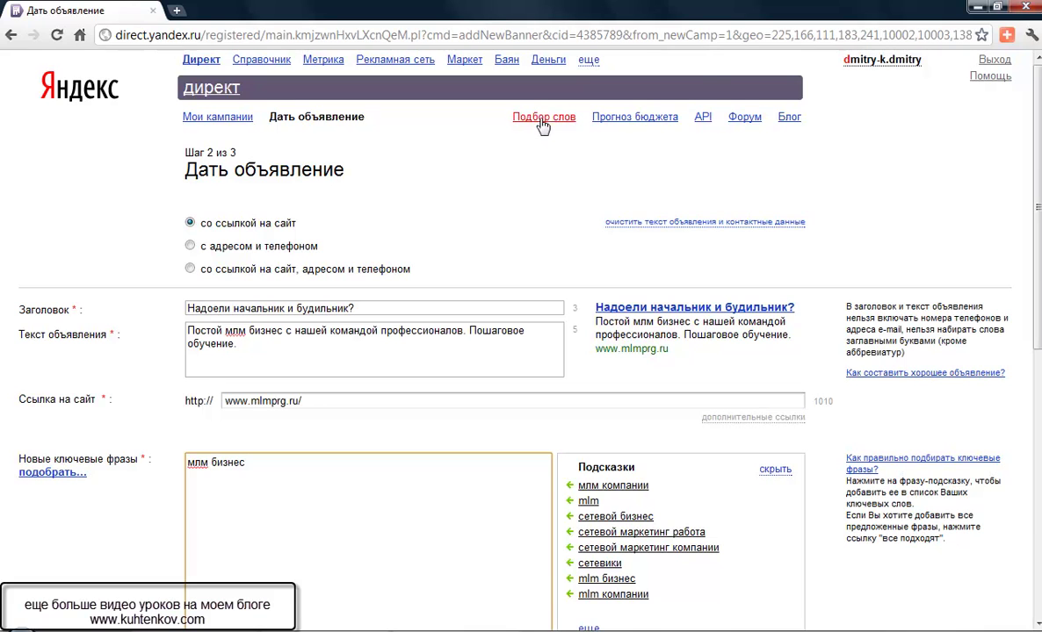
pyautogui.click(542, 121)
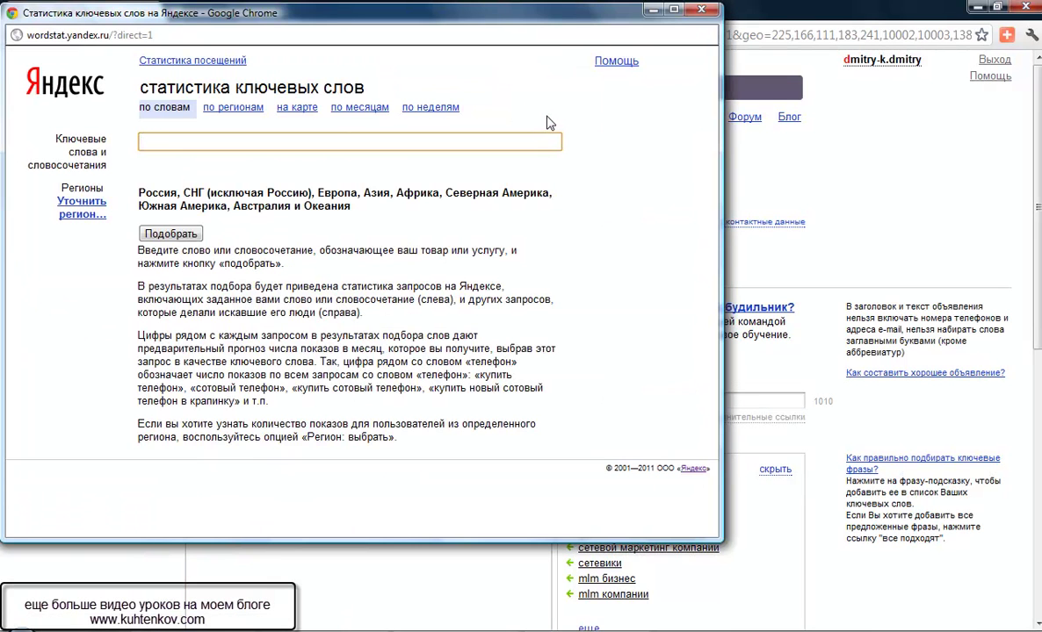
pyautogui.moveTo(166, 35); pyautogui.dragTo(25, 35)
pyautogui.click(27, 35)
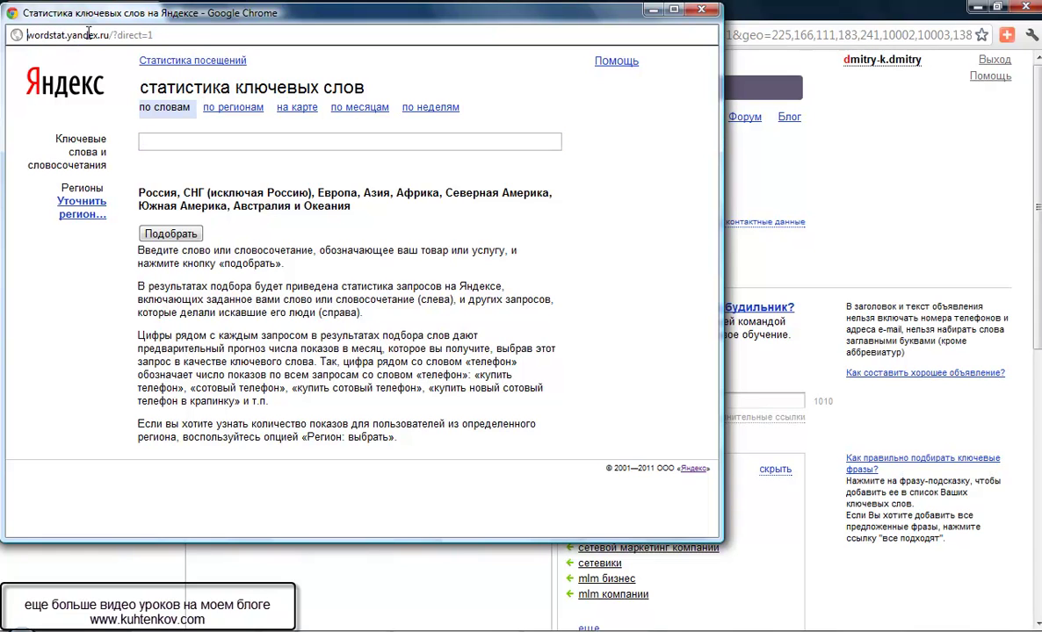
pyautogui.click(155, 140)
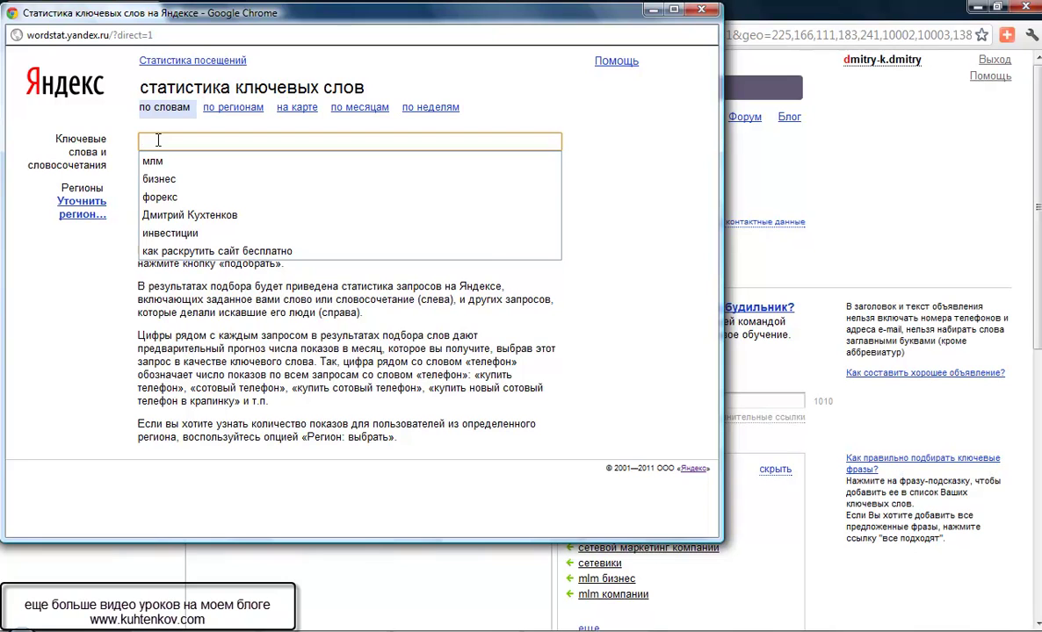
pyautogui.write('млм')
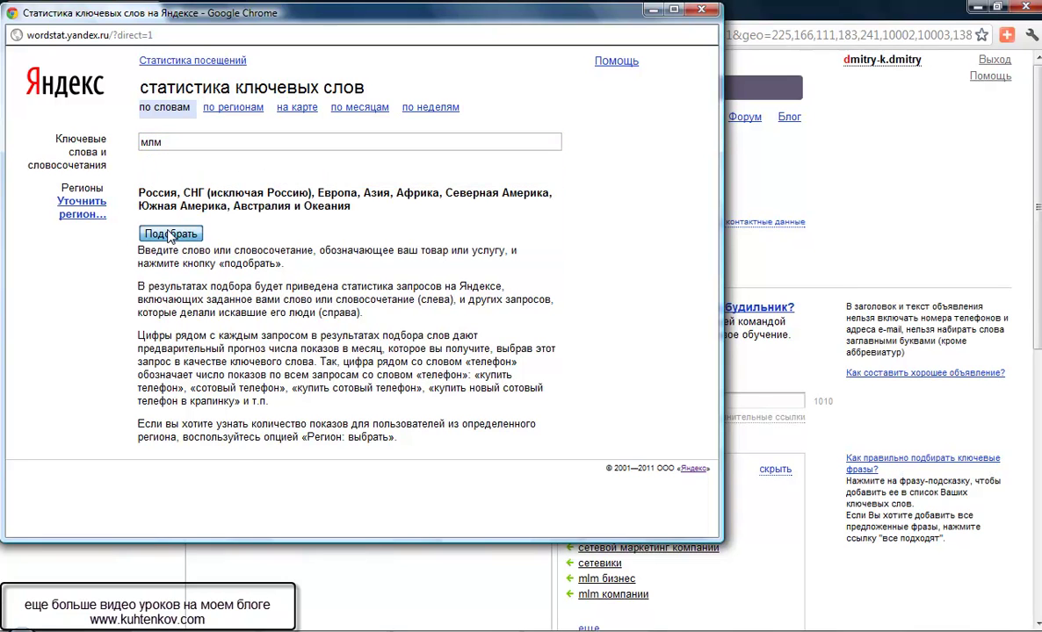
pyautogui.click(170, 235)
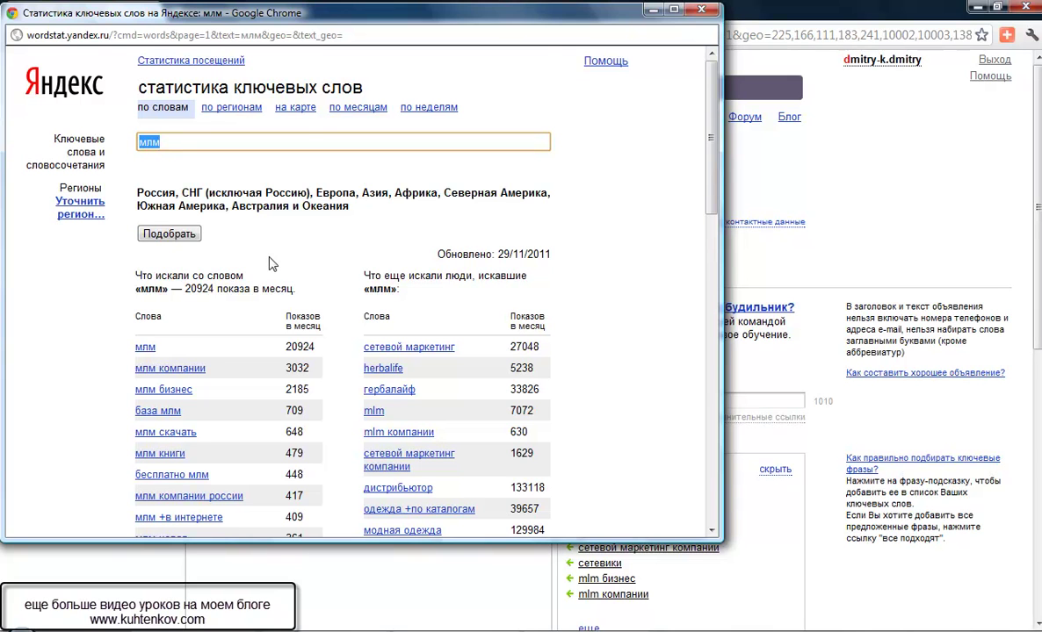
# - Examine the monthly impressions of queries containing "млм" and close the keyword statistics window
pyautogui.scroll(-1, 271, 264)
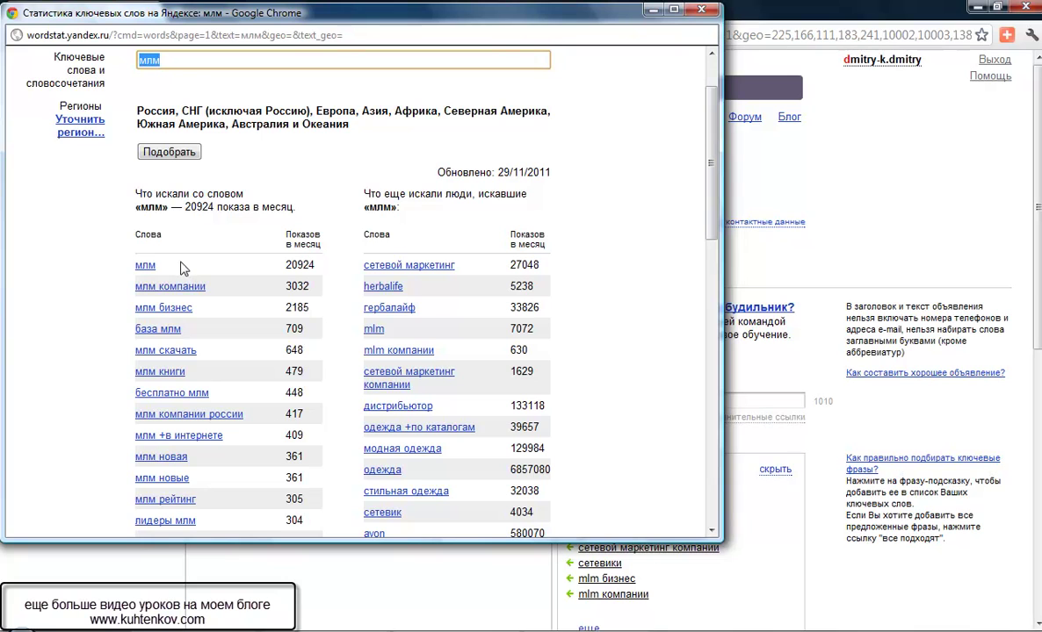
pyautogui.moveTo(115, 244); pyautogui.dragTo(155, 273)
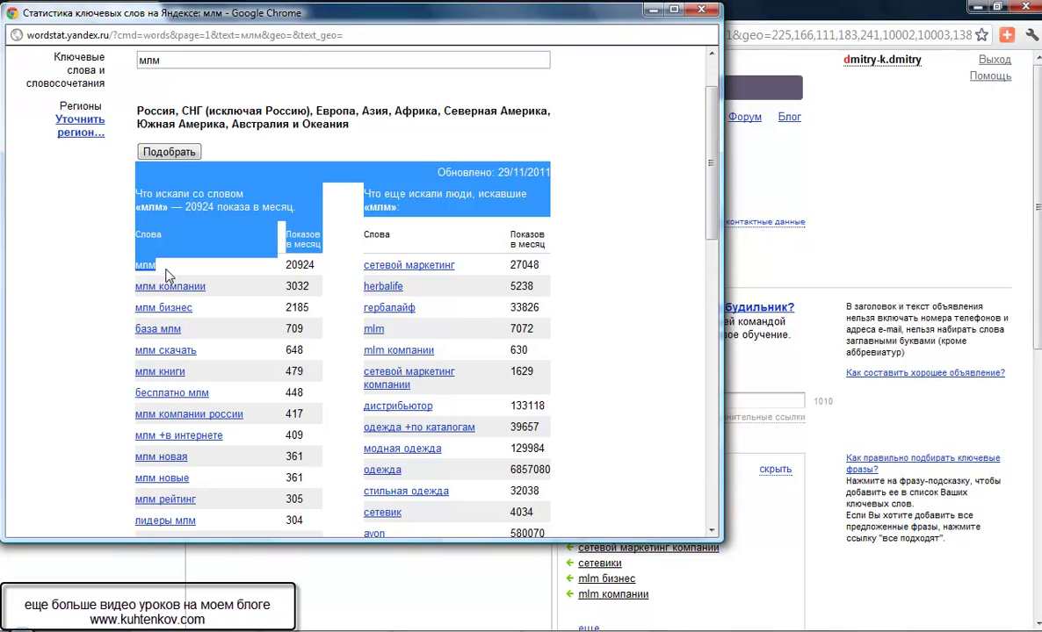
pyautogui.click(118, 262)
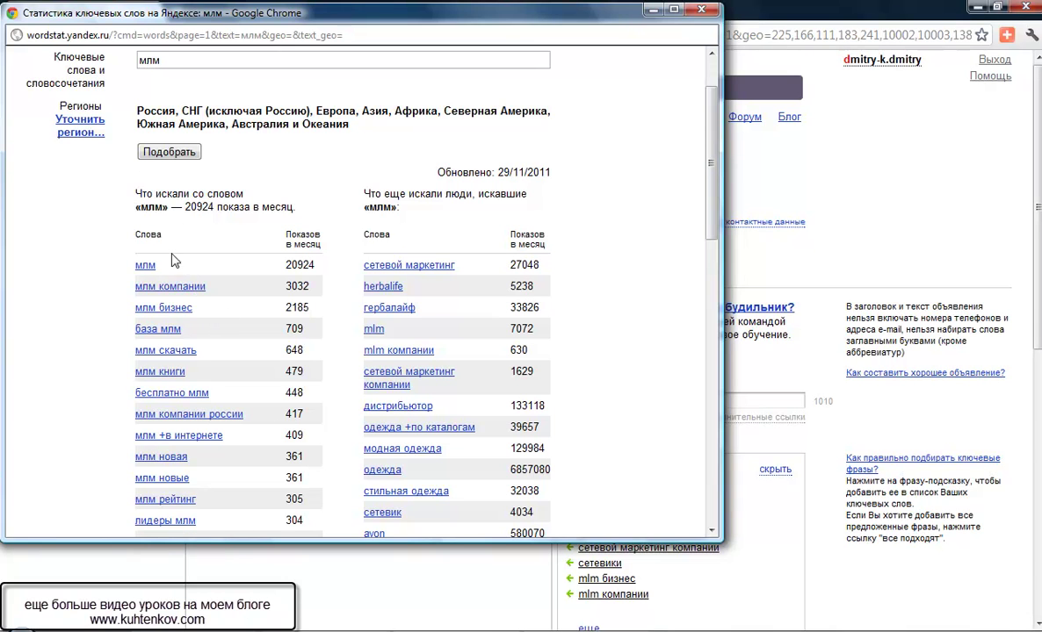
pyautogui.scroll(2, 189, 101)
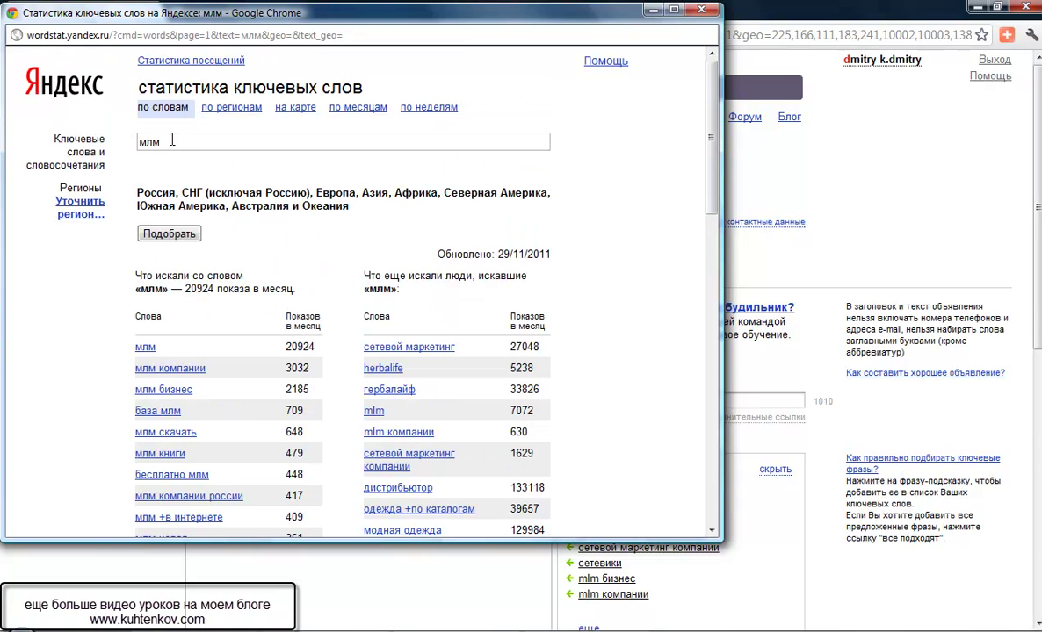
pyautogui.click(711, 11)
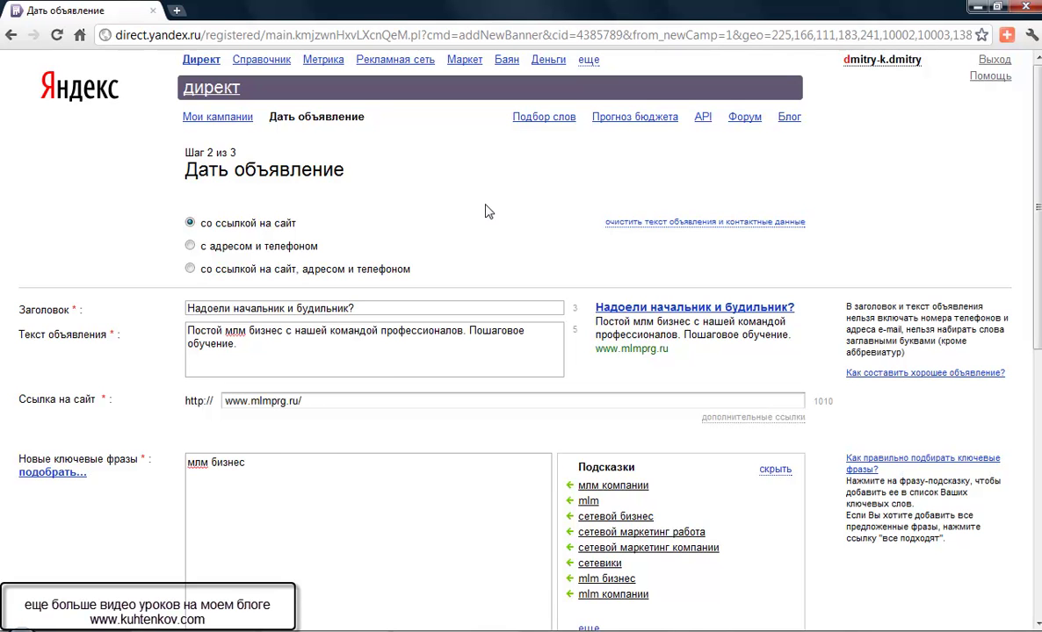
# - Review the ad form's key phrases, negative words, catalogue categories, display regions and tags
pyautogui.click(295, 466)
pyautogui.scroll(-3, 296, 470)
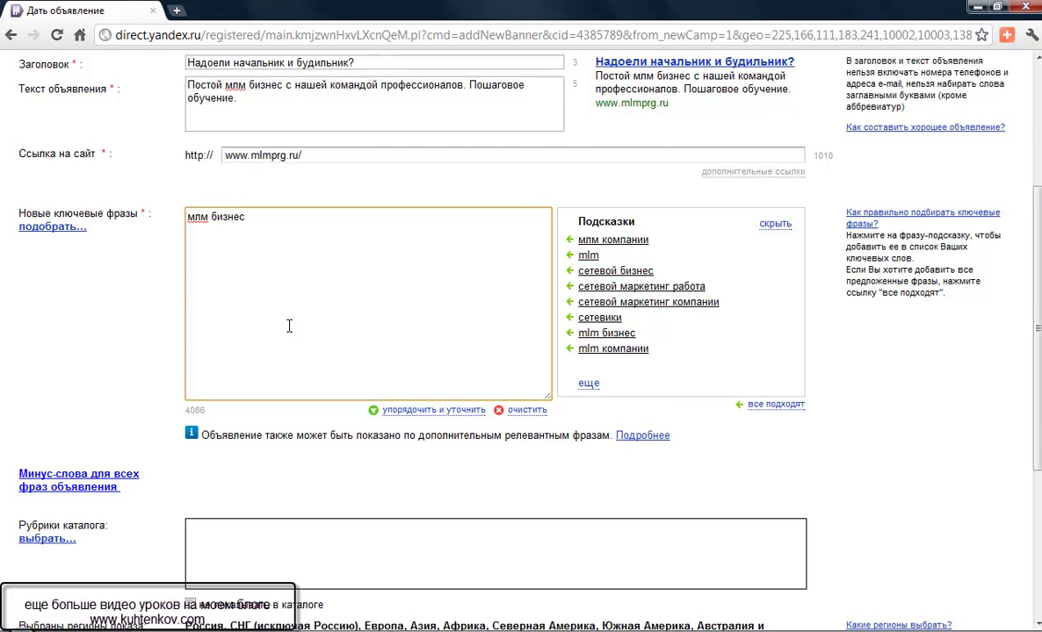
pyautogui.click(216, 494)
pyautogui.scroll(-3, 254, 507)
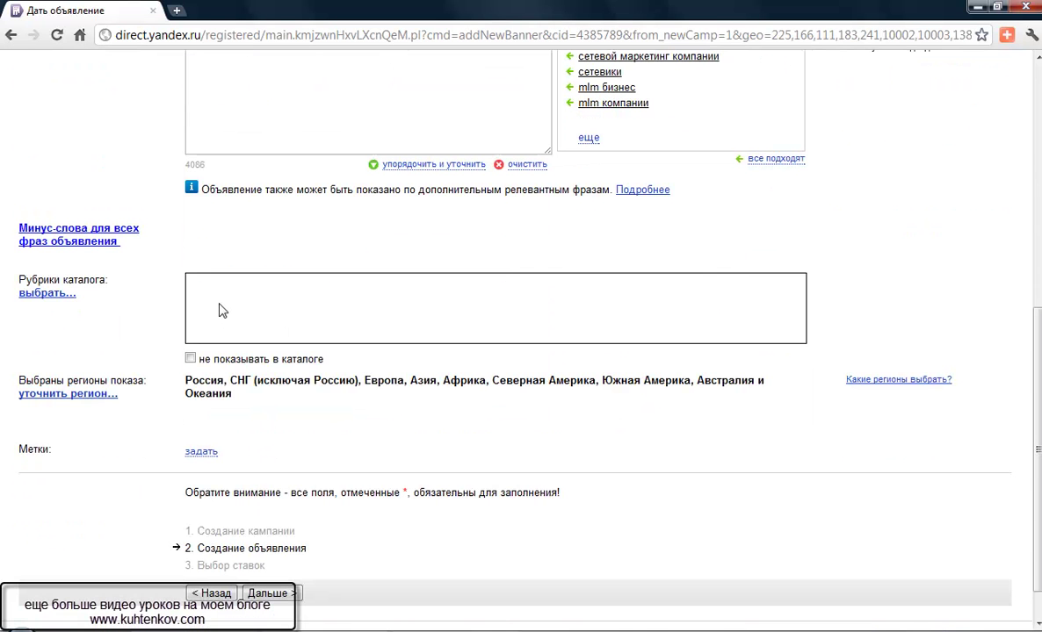
pyautogui.scroll(5, 222, 309)
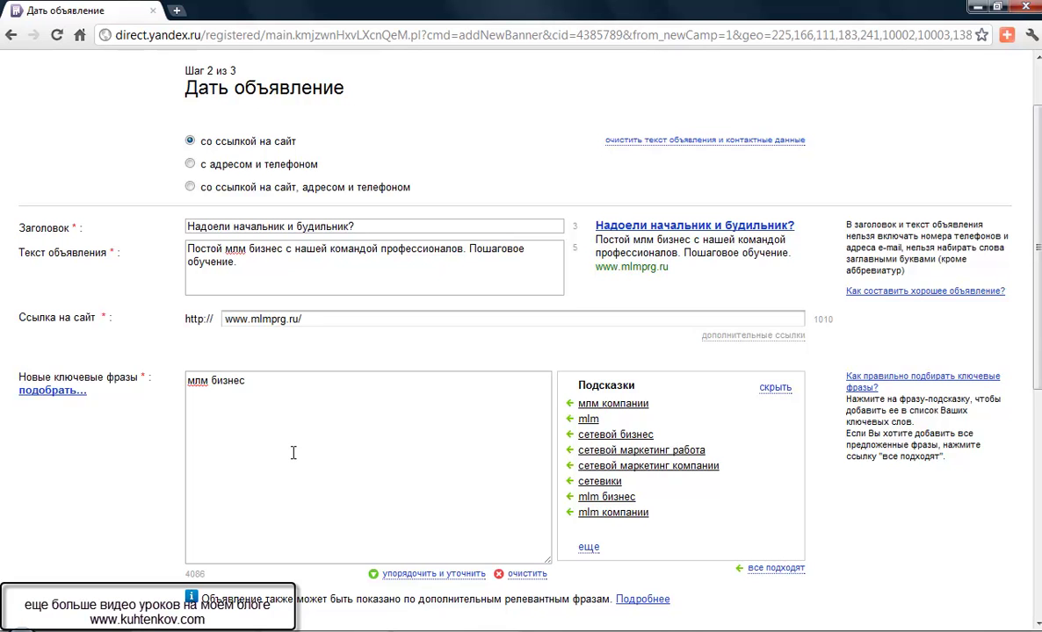
pyautogui.scroll(-2, 281, 430)
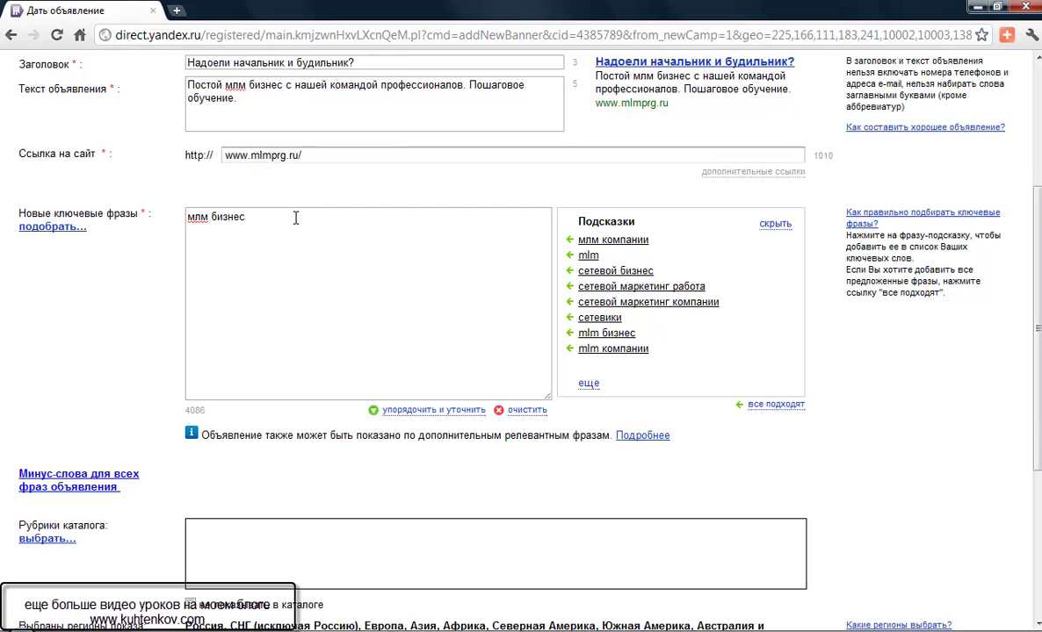
pyautogui.scroll(-2, 293, 216)
# - Correct the first word of the ad text to "Простой"
pyautogui.scroll(5, 309, 233)
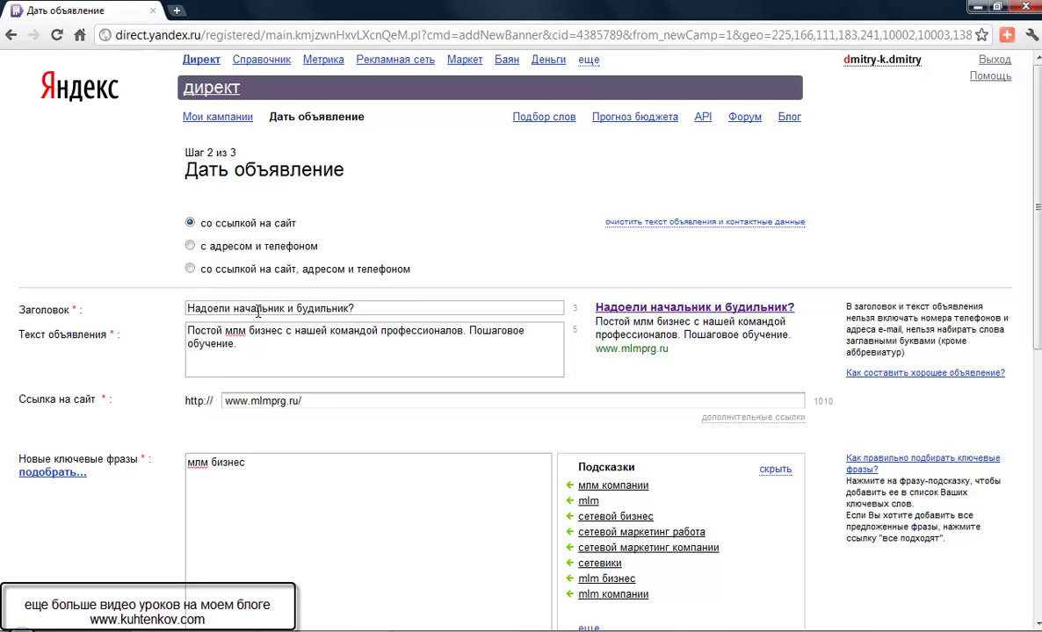
pyautogui.click(194, 332)
pyautogui.write('р')
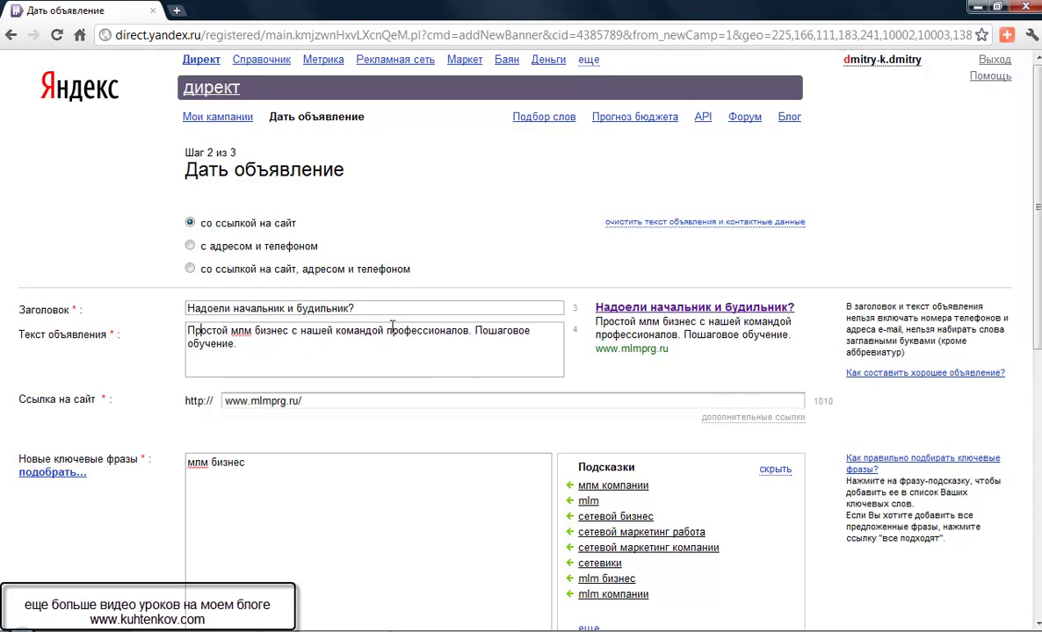
# - Replace the ad headline with "Начни свой млм бизнес."
pyautogui.moveTo(186, 307); pyautogui.dragTo(403, 301)
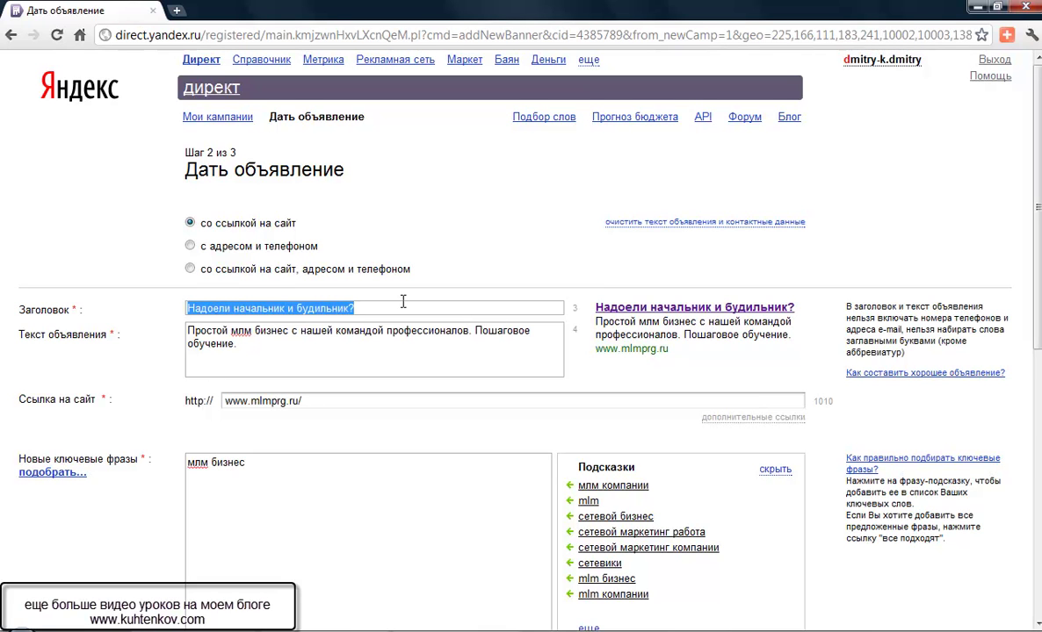
pyautogui.write('Начни свой млм бизнес.')
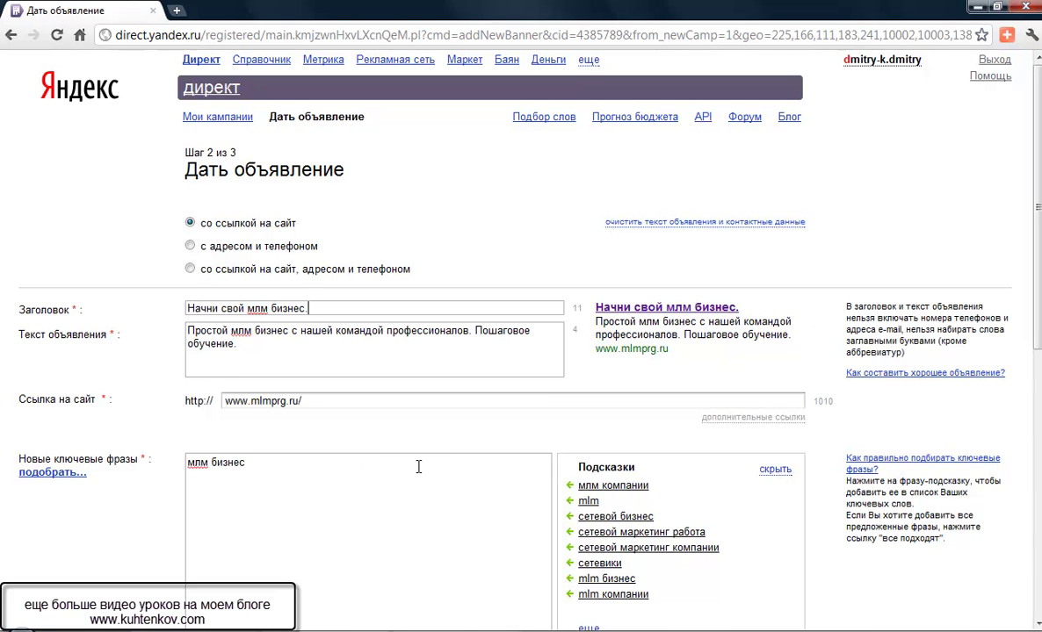
# - Submit the completed ad and accept the preset medium priority for the key phrase "млм бизнес" in the click price settings
pyautogui.scroll(-2, 419, 466)
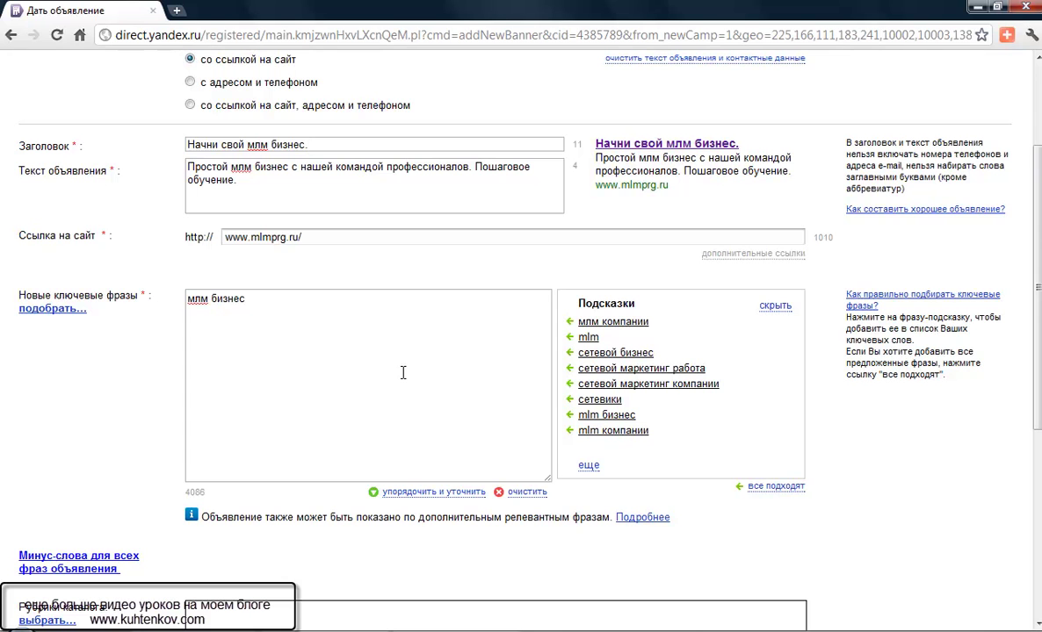
pyautogui.scroll(-1, 403, 372)
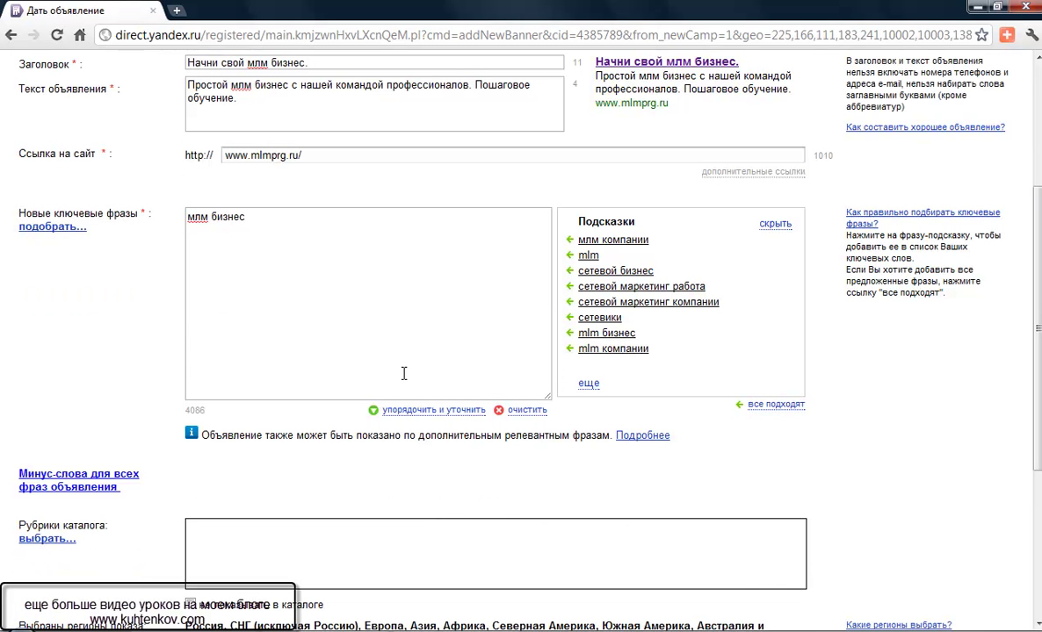
pyautogui.scroll(-1, 419, 337)
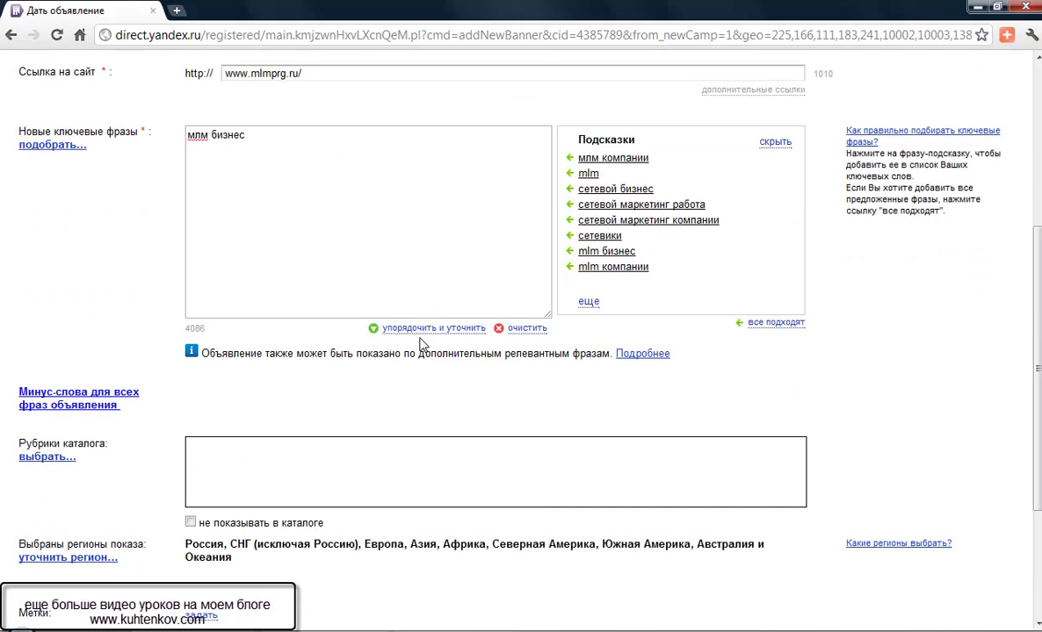
pyautogui.scroll(1, 418, 288)
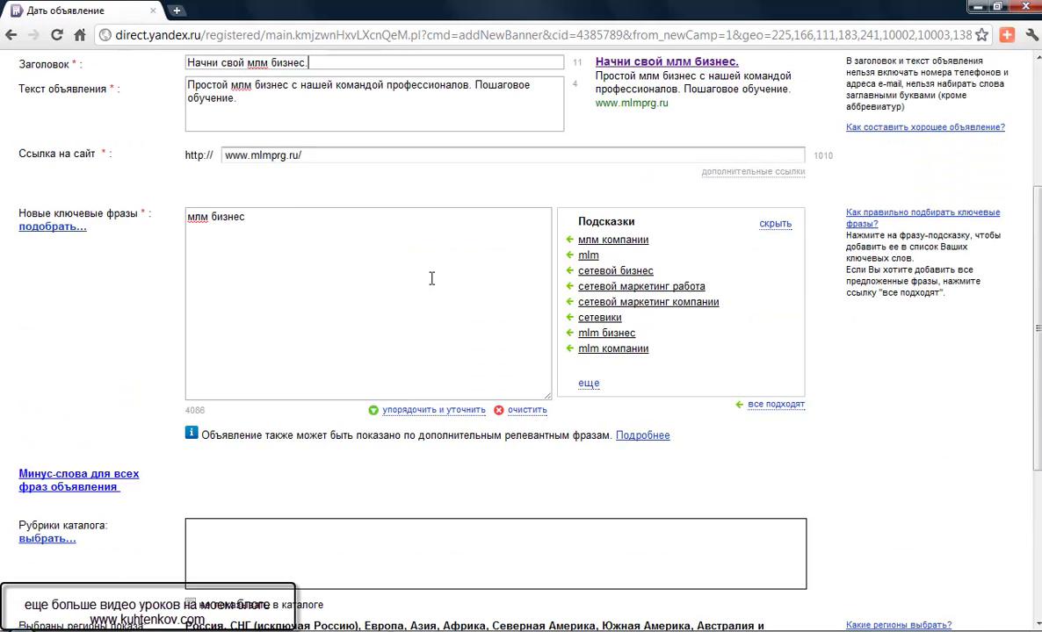
pyautogui.scroll(2, 263, 246)
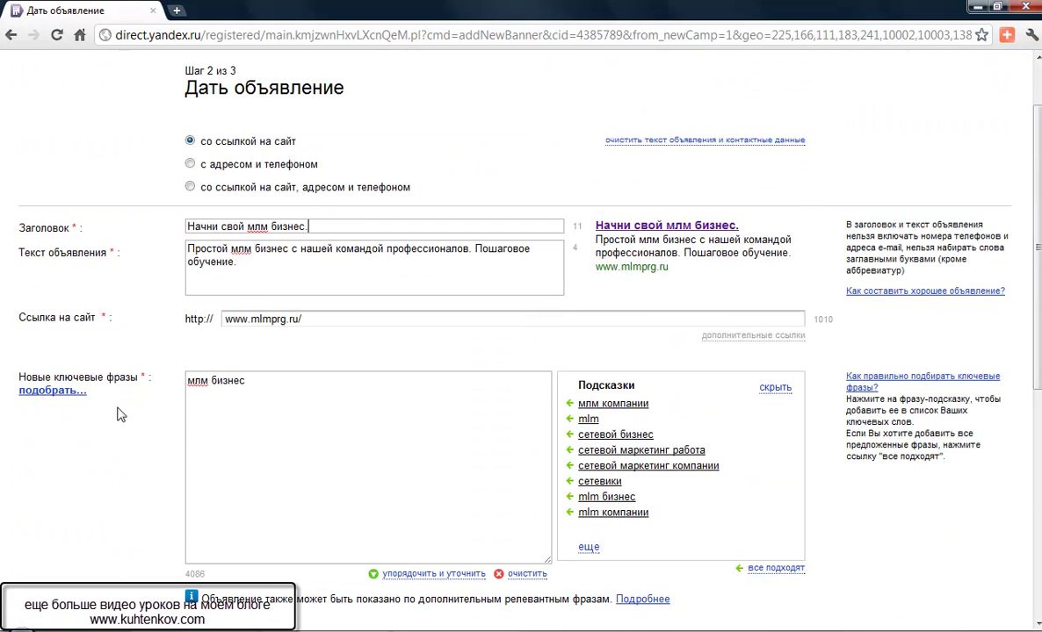
pyautogui.click(251, 381)
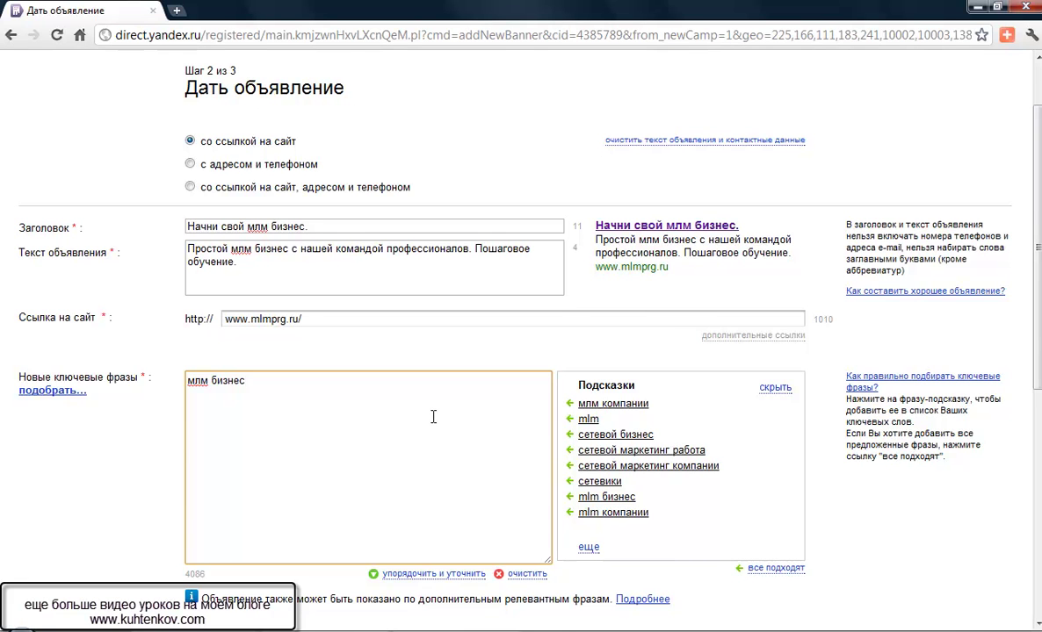
pyautogui.scroll(1, 433, 418)
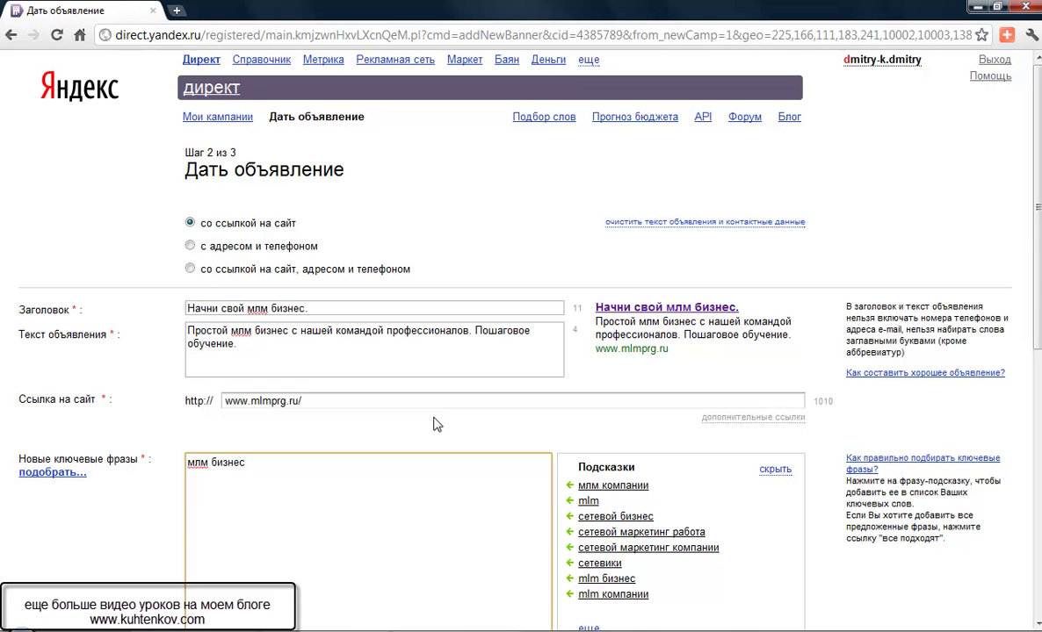
pyautogui.scroll(-6, 433, 424)
pyautogui.scroll(-1, 436, 424)
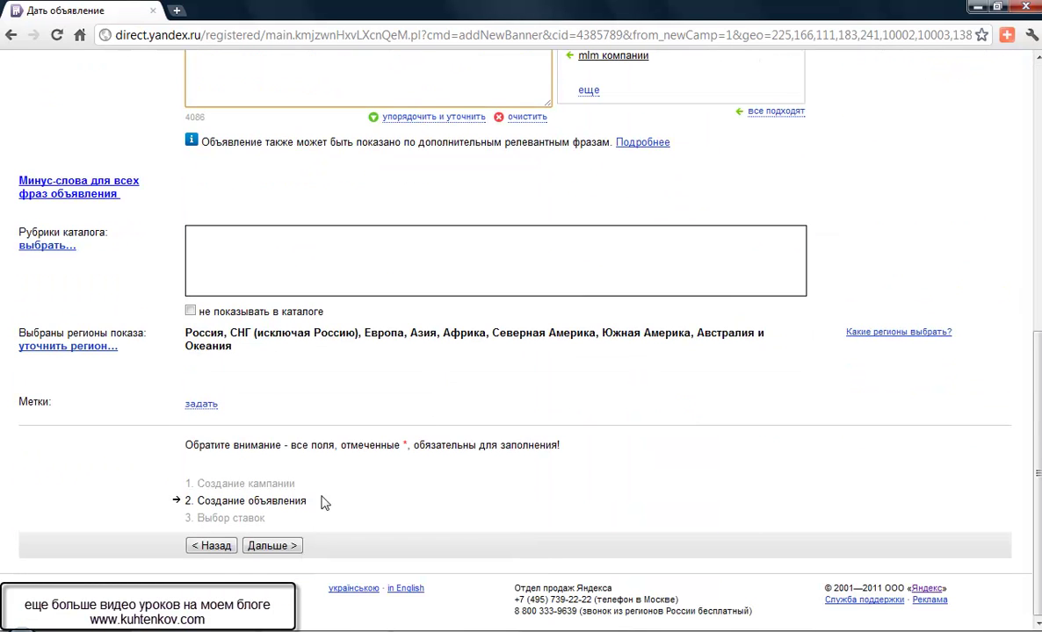
pyautogui.click(268, 546)
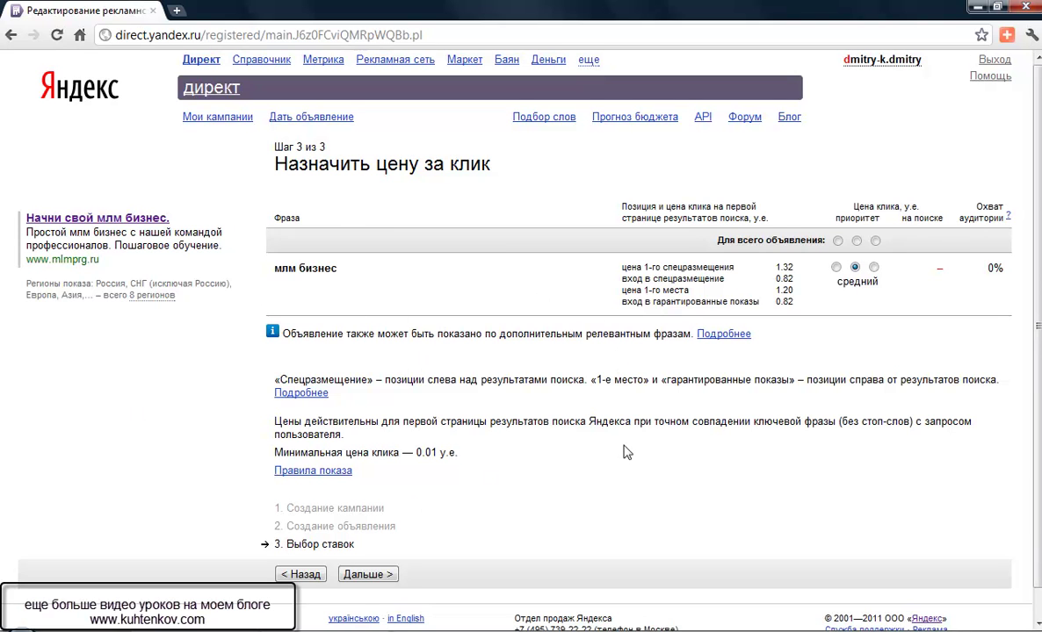
pyautogui.scroll(-1, 567, 449)
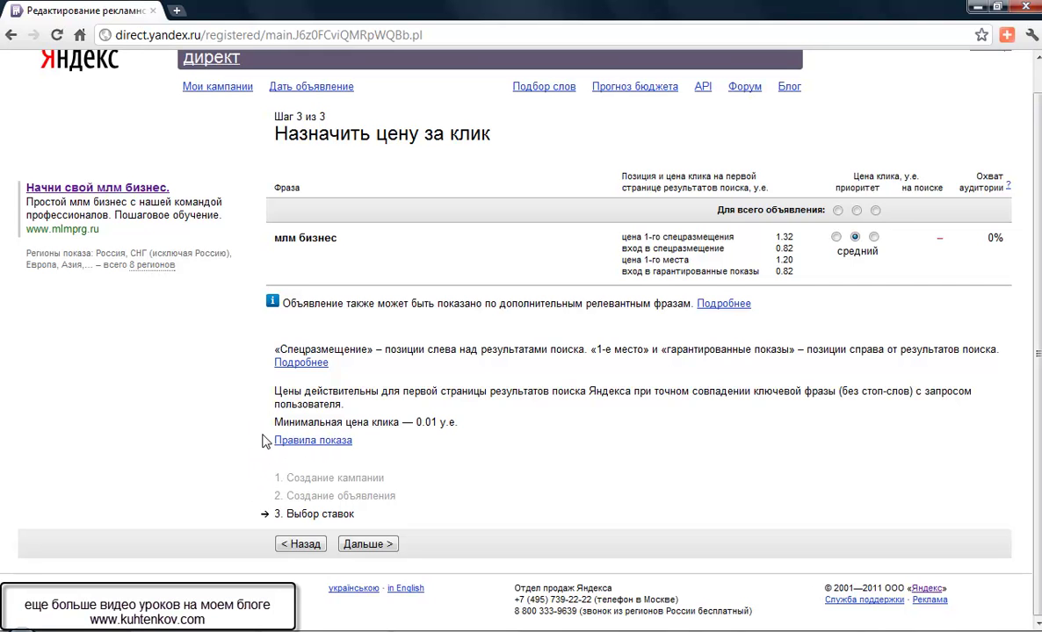
pyautogui.click(363, 545)
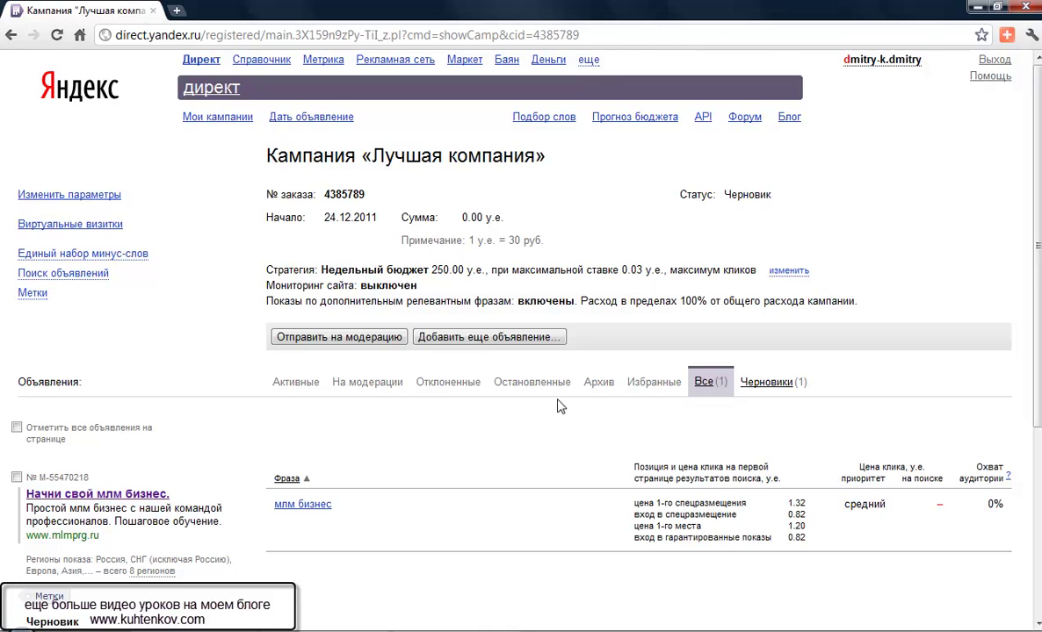
# - Examine the campaign page of "Лучшая компания", including its strategy, draft ad, display regions and key phrase prices
pyautogui.scroll(-1, 553, 413)
pyautogui.scroll(1, 553, 412)
pyautogui.scroll(-4, 487, 351)
pyautogui.scroll(4, 487, 355)
pyautogui.scroll(-1, 449, 439)
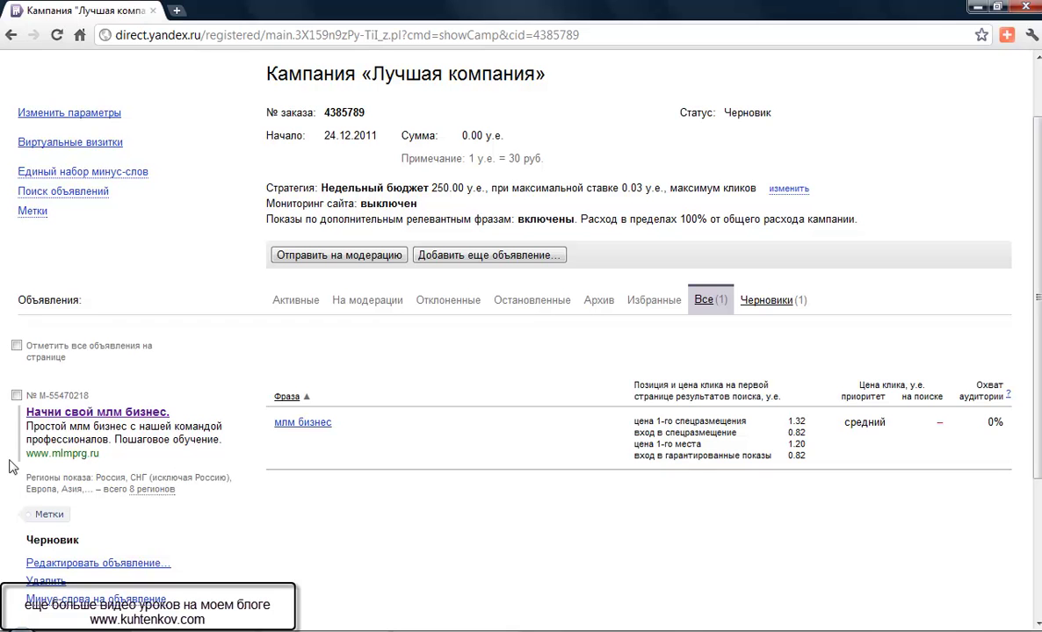
pyautogui.scroll(1, 219, 499)
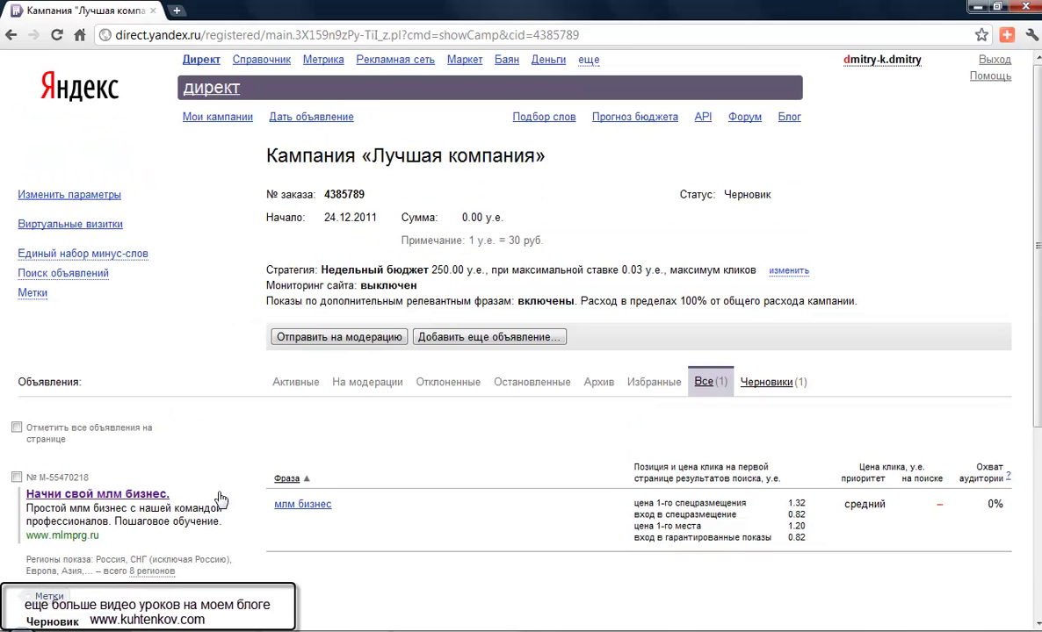
pyautogui.scroll(-1, 219, 499)
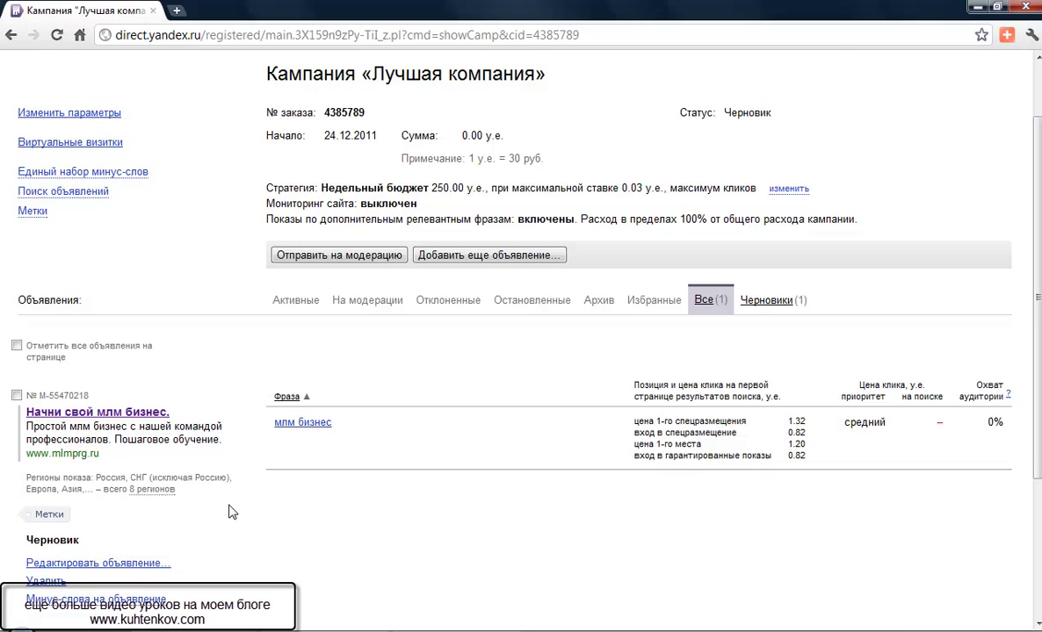
pyautogui.scroll(2, 228, 512)
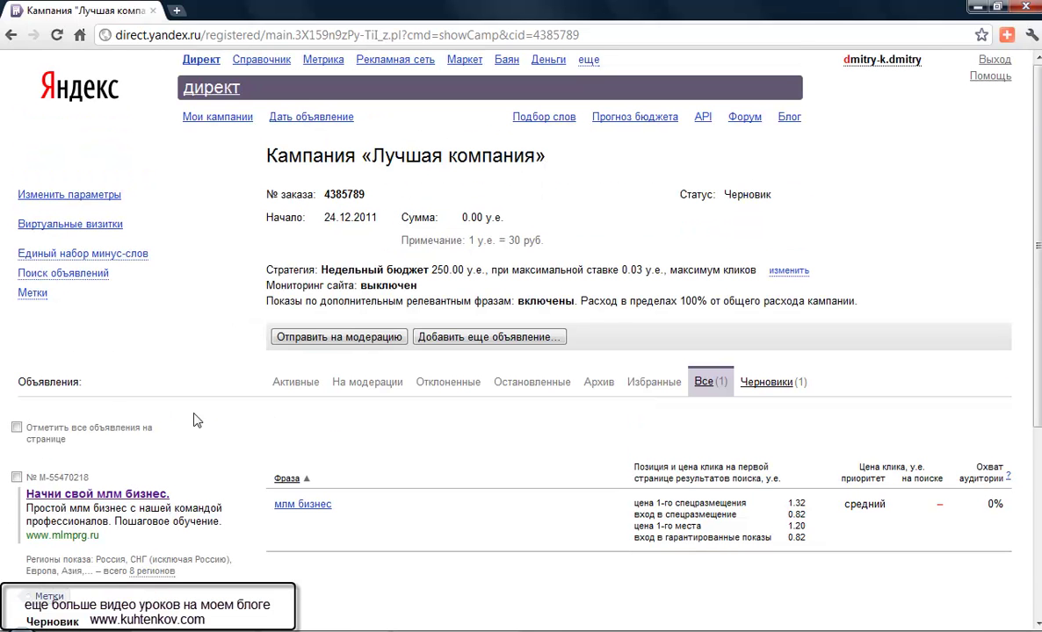
# - Look over the form for placing an ad in a new campaign and return to the "Лучшая компания" campaign page
pyautogui.click(292, 122)
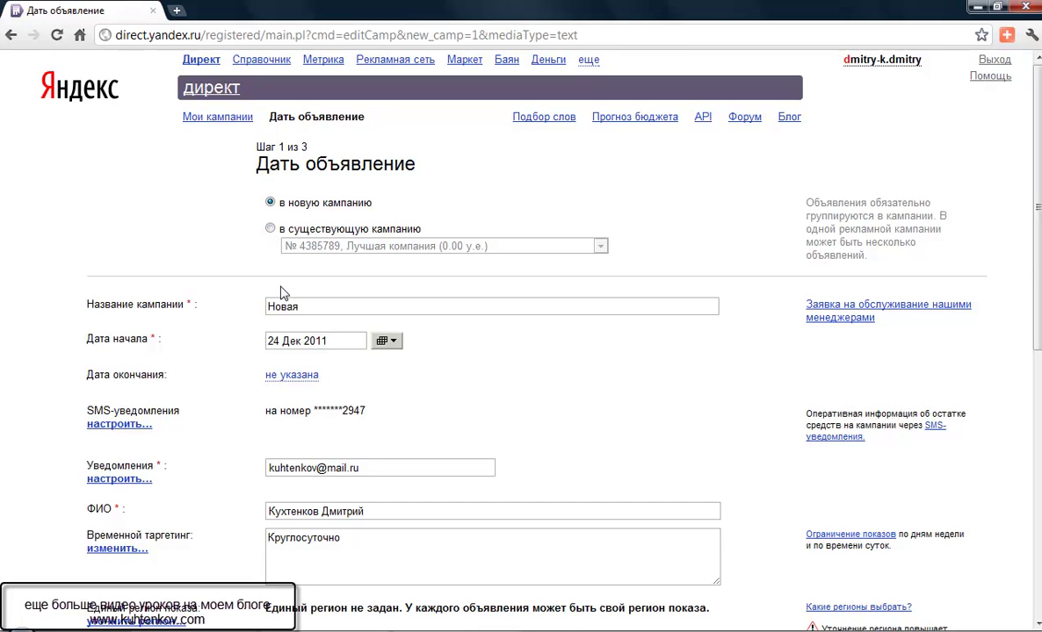
pyautogui.scroll(-6, 481, 351)
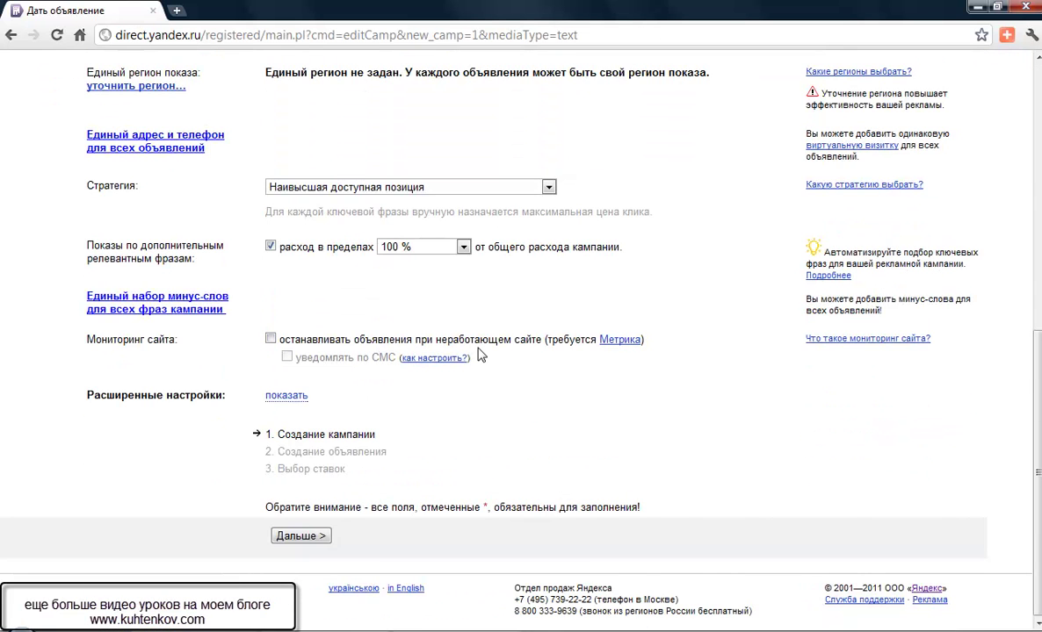
pyautogui.scroll(3, 478, 353)
pyautogui.scroll(3, 479, 354)
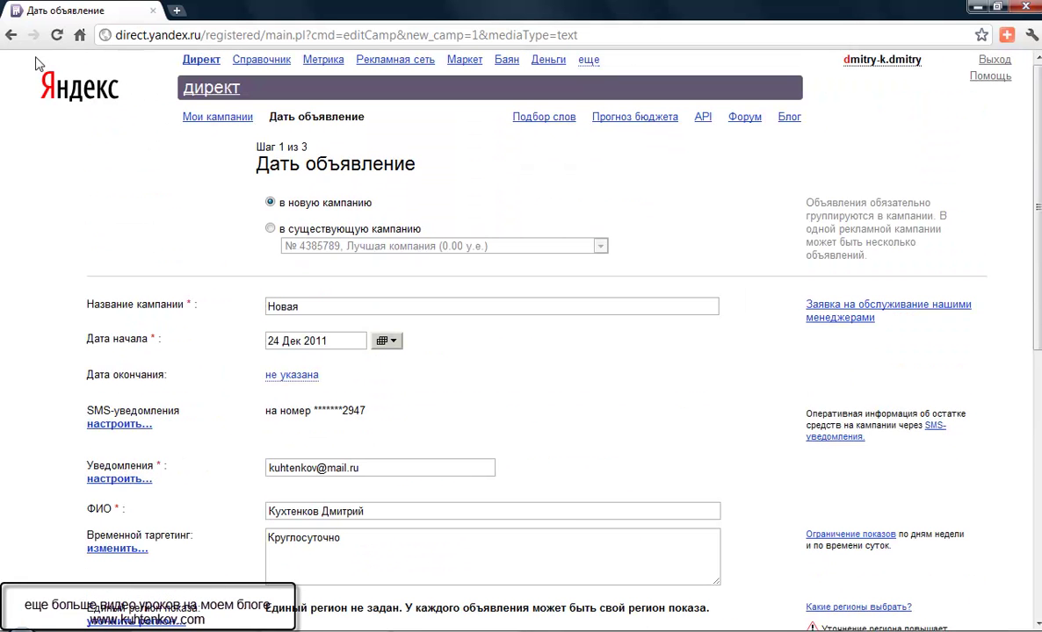
pyautogui.click(11, 36)
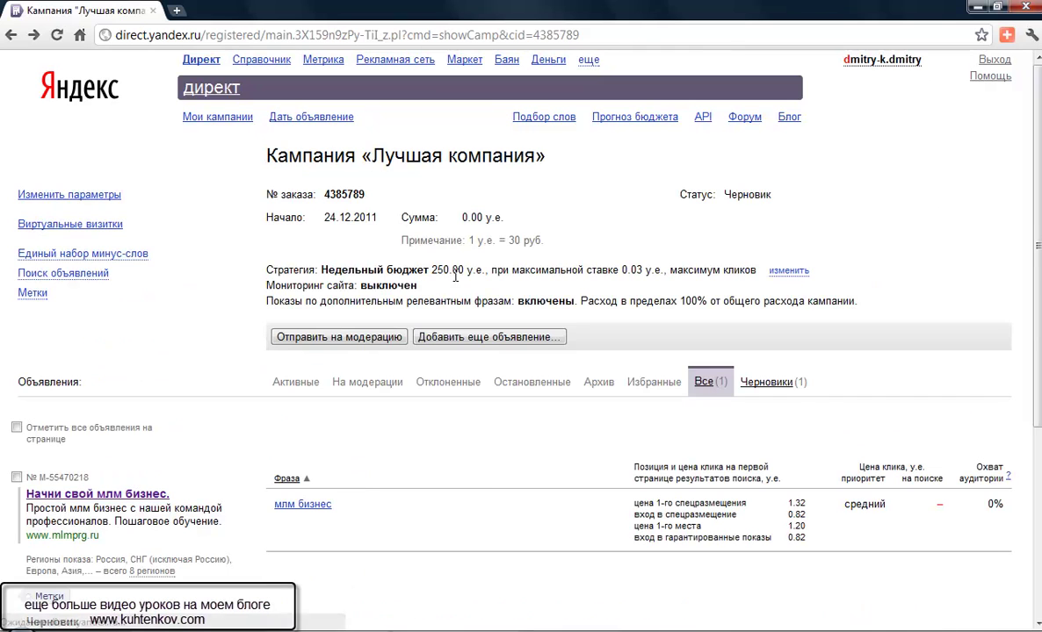
# - Send the "Лучшая компания" campaign to moderation, agree to the advertising offer terms and order it
pyautogui.click(362, 338)
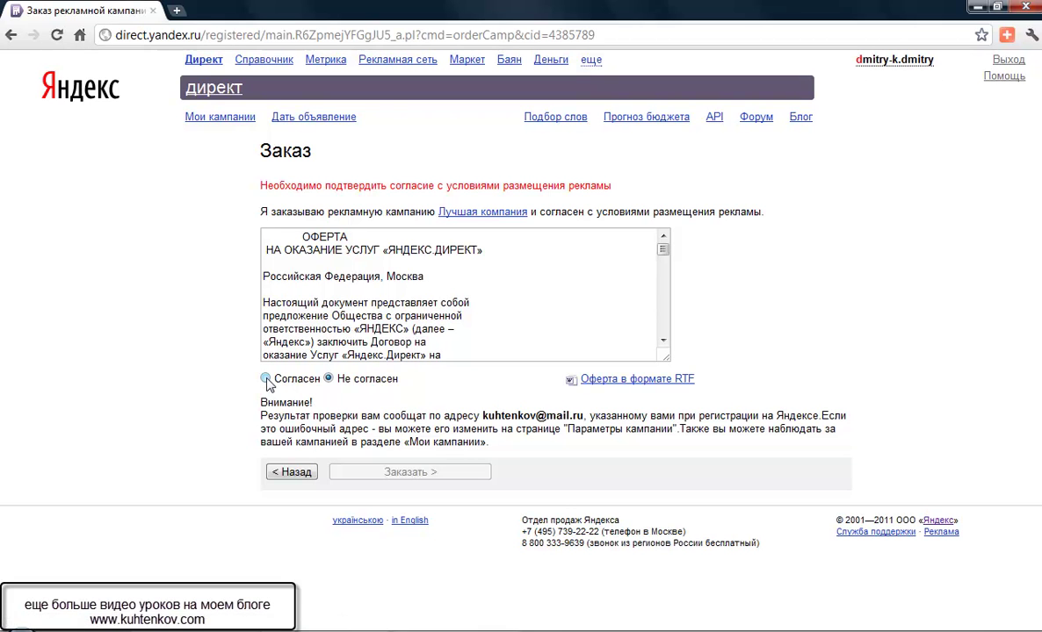
pyautogui.click(266, 379)
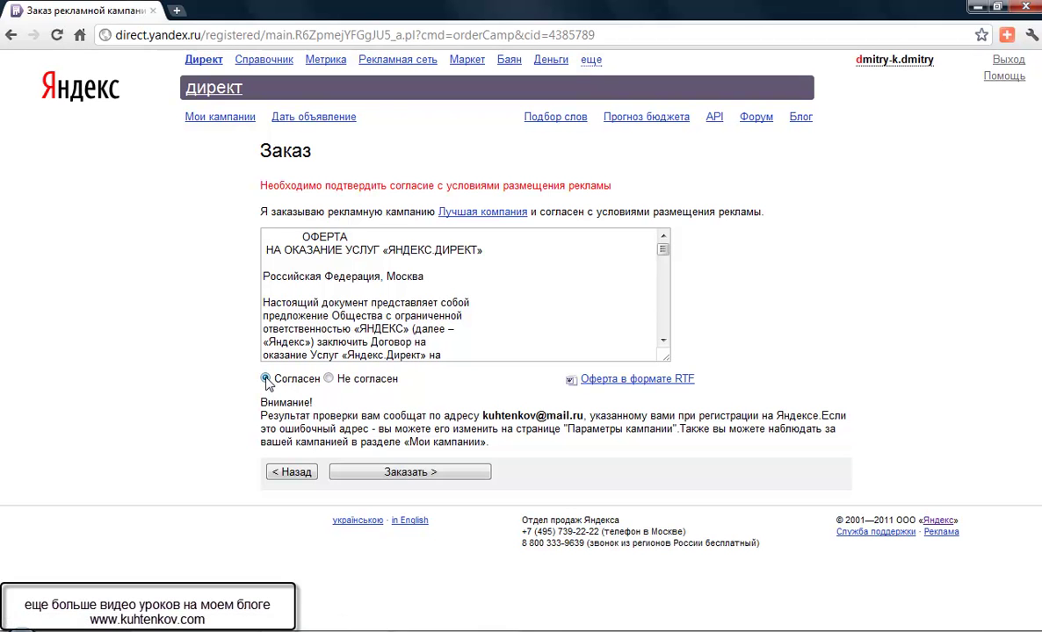
pyautogui.click(407, 474)
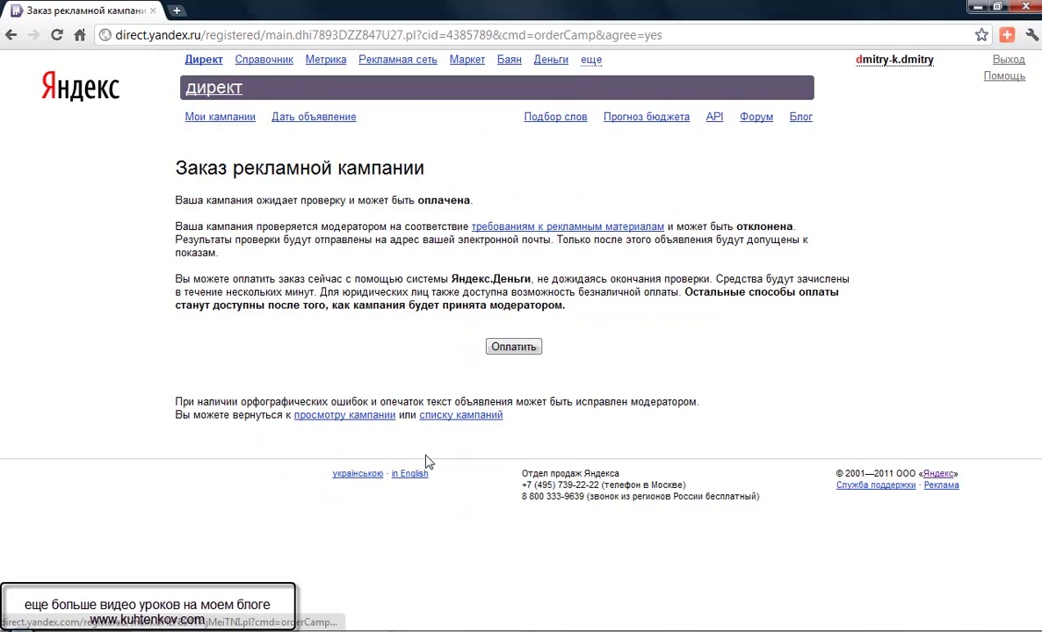
# - Set the campaign payment to 10.00 у.е. and issue the invoice
pyautogui.click(517, 351)
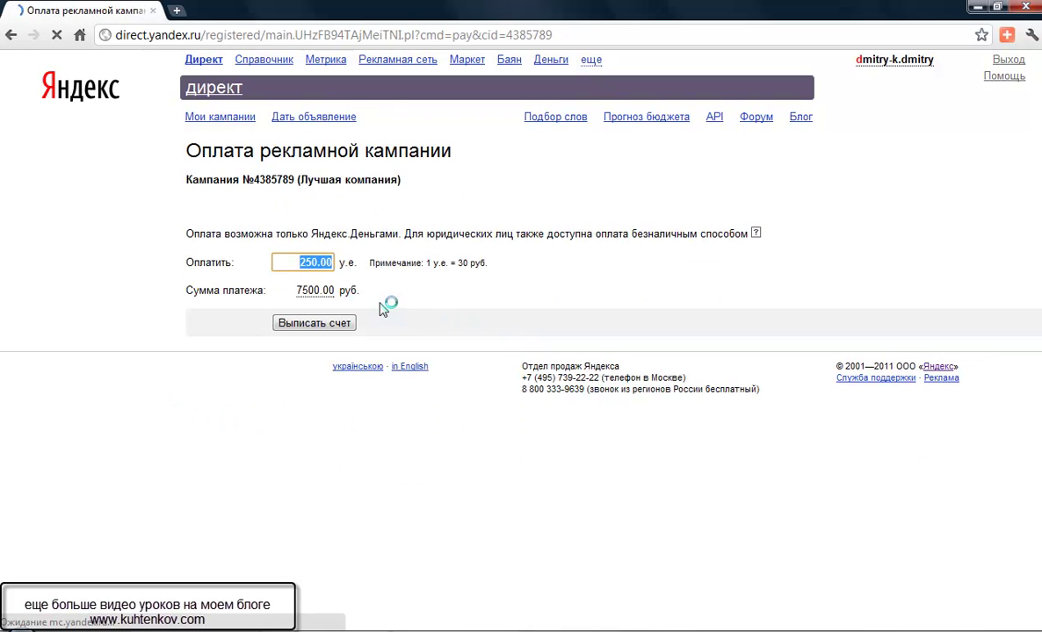
pyautogui.write('10')
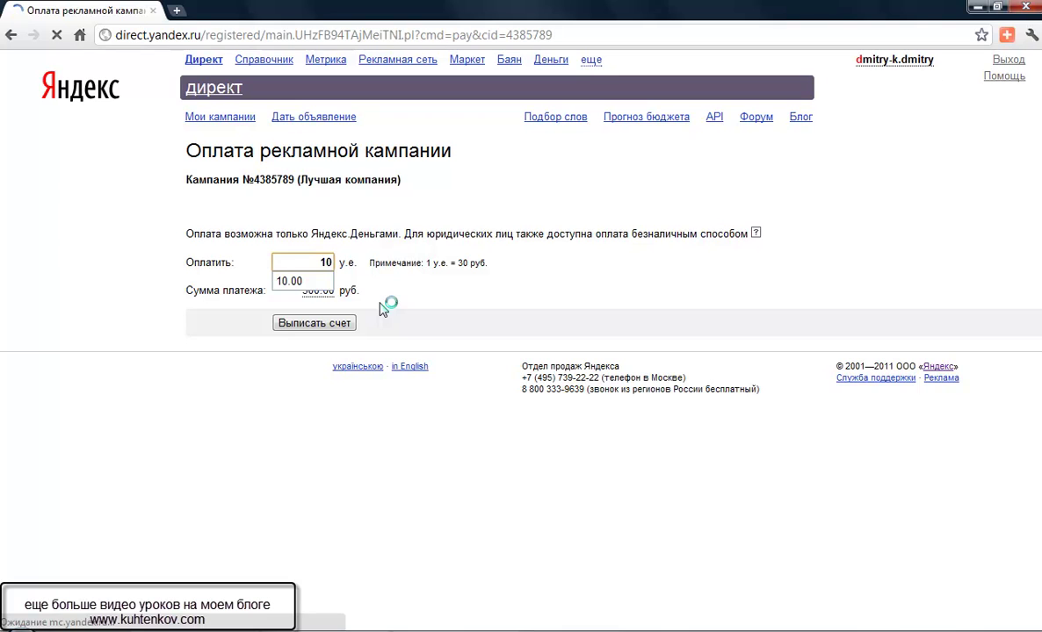
pyautogui.click(330, 286)
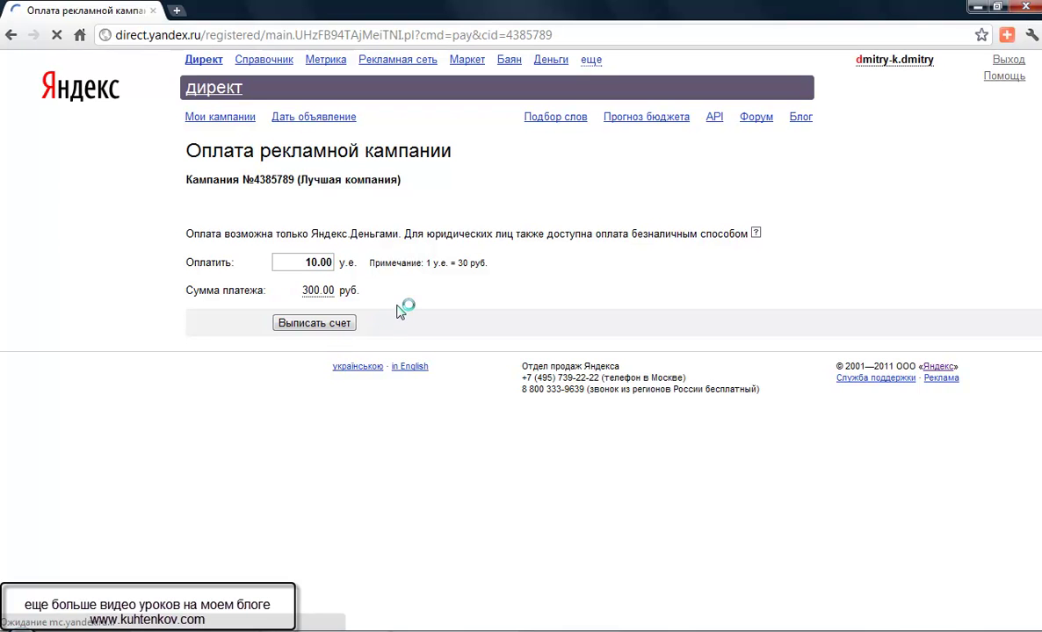
pyautogui.click(317, 326)
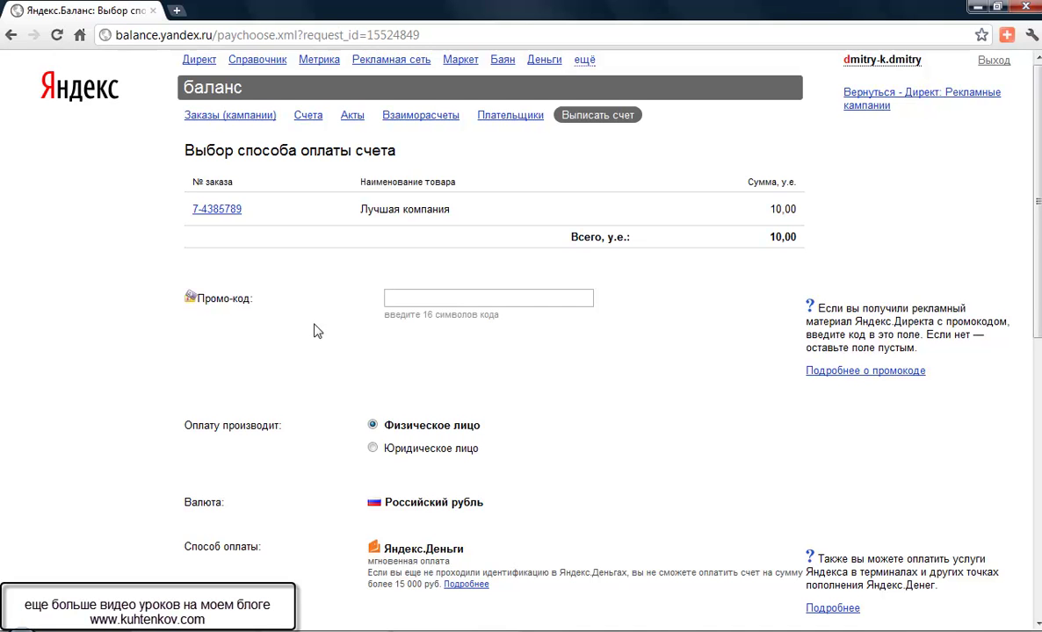
# - Review the invoice payment page's promo code, payer type, currency, payment method and new payer registration fields
pyautogui.scroll(-2, 388, 319)
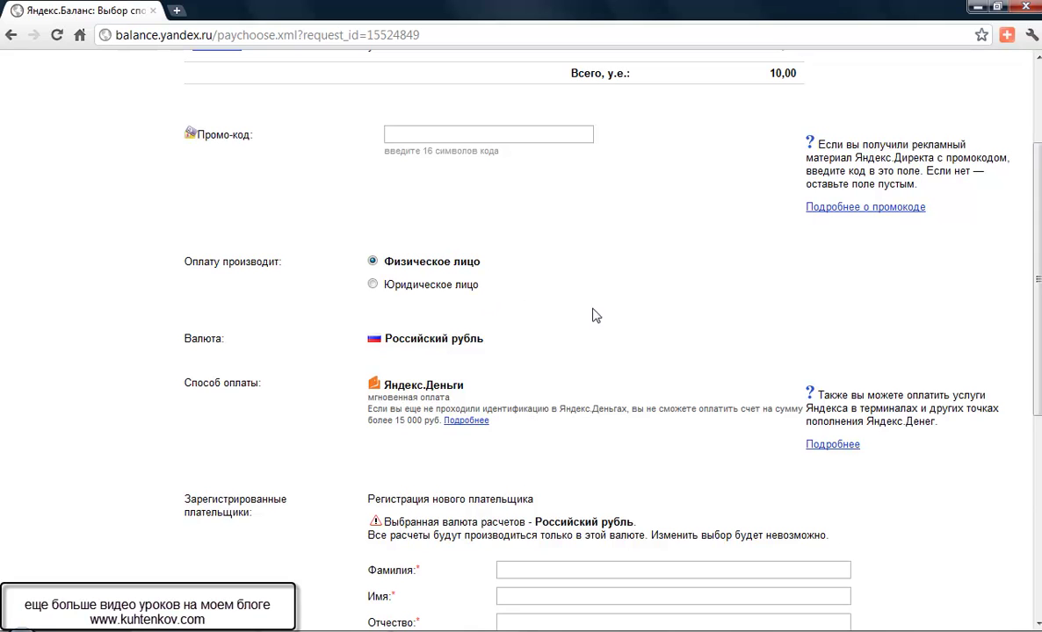
pyautogui.scroll(2, 599, 316)
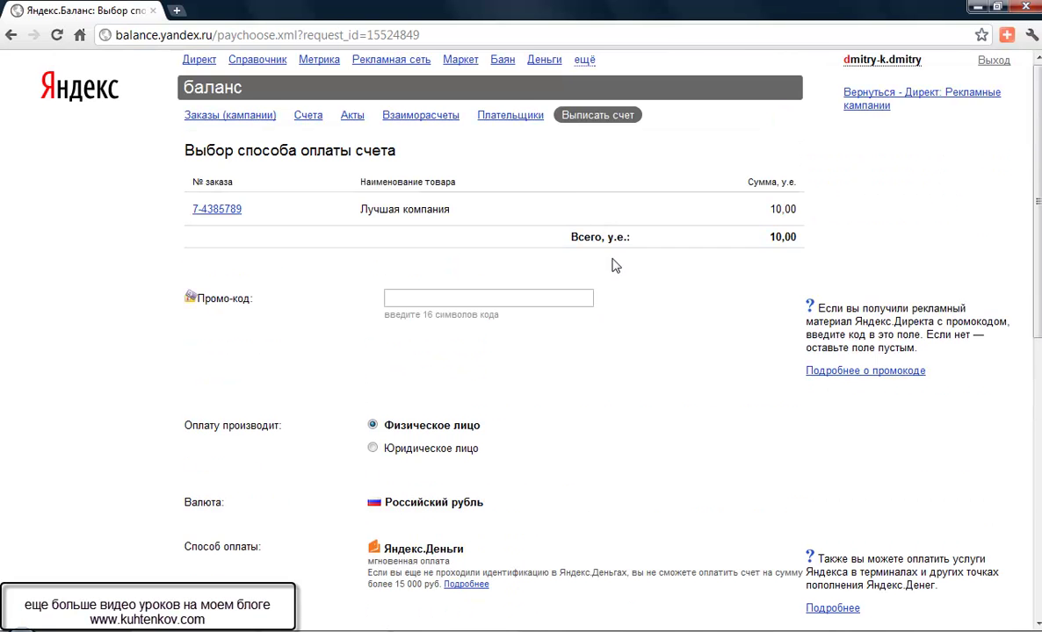
pyautogui.scroll(-2, 690, 333)
pyautogui.scroll(-1, 690, 333)
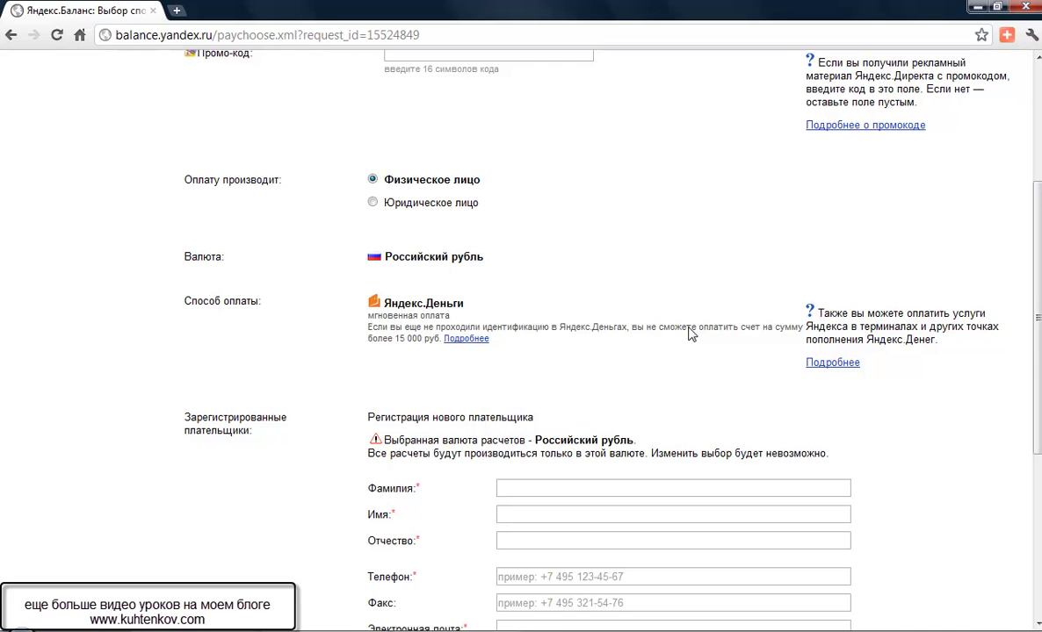
pyautogui.scroll(-4, 690, 334)
pyautogui.scroll(5, 690, 334)
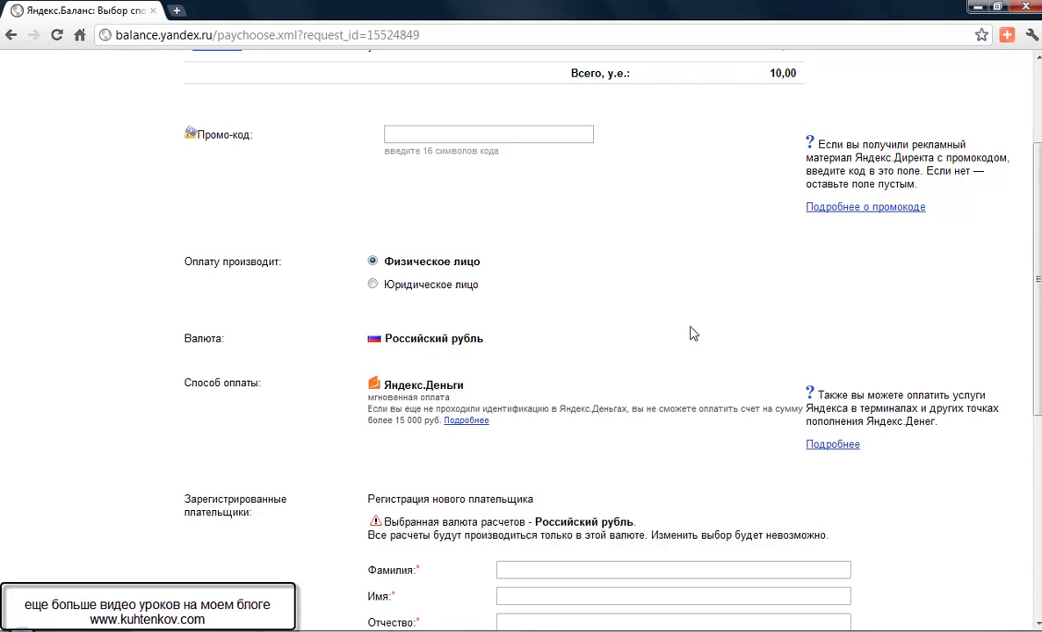
pyautogui.scroll(-3, 691, 334)
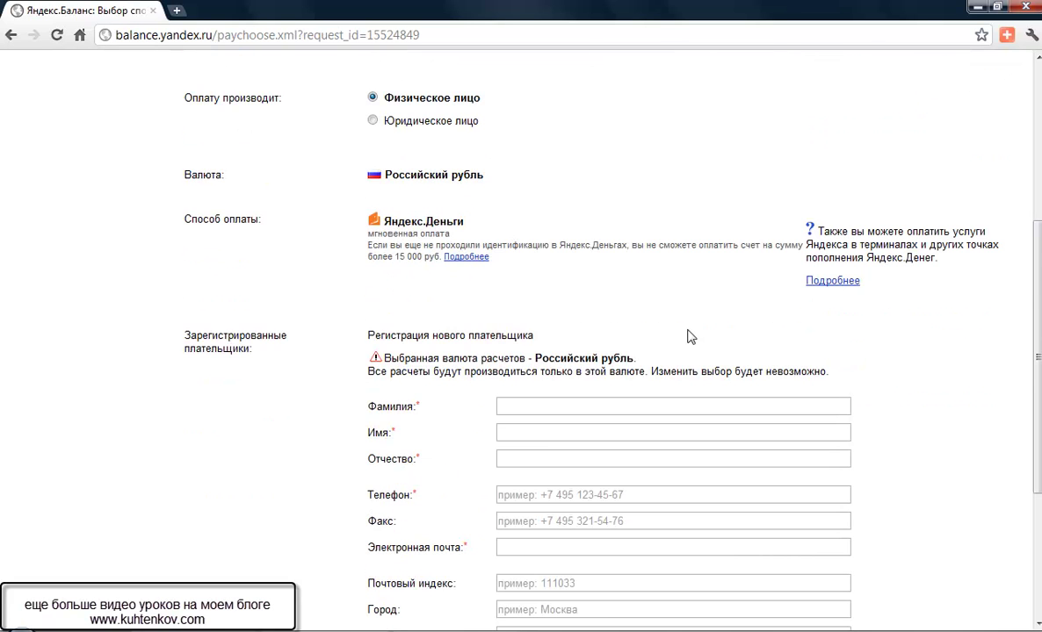
pyautogui.scroll(-3, 688, 333)
pyautogui.scroll(-2, 692, 332)
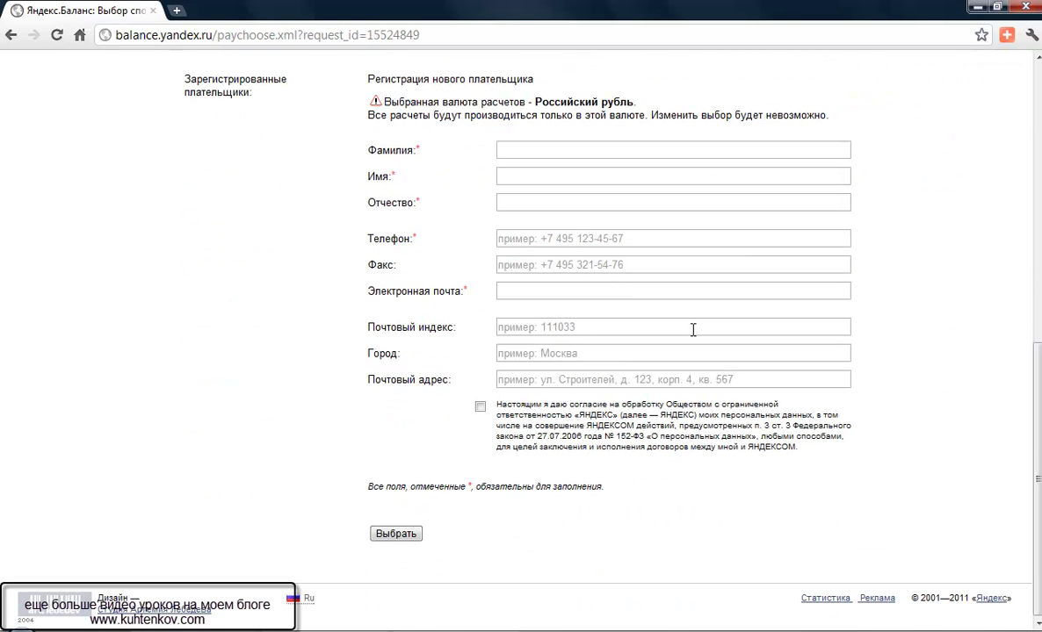
pyautogui.scroll(10, 692, 329)
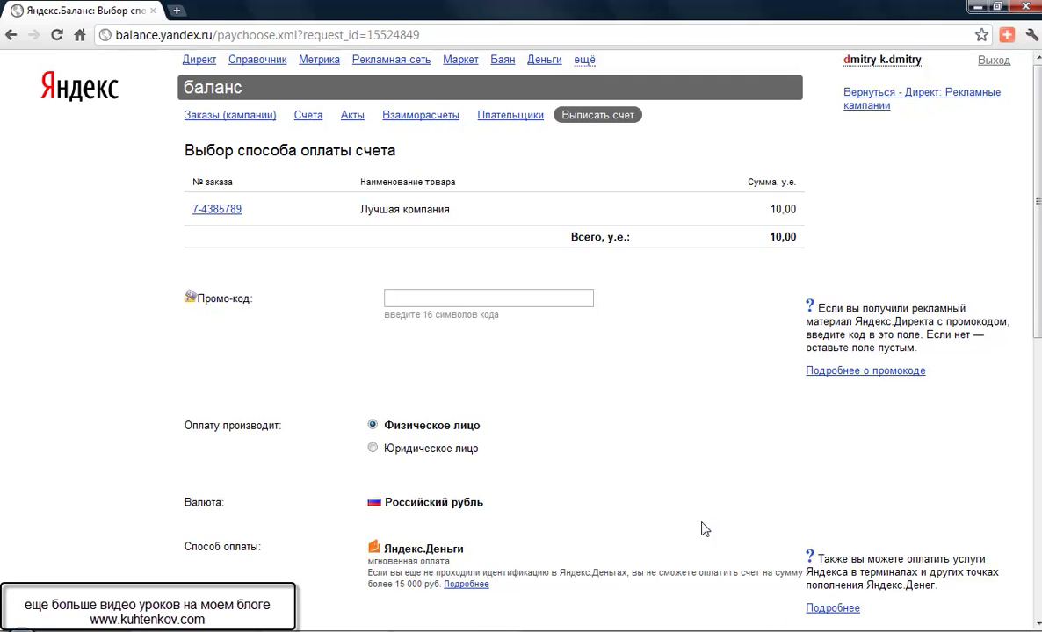